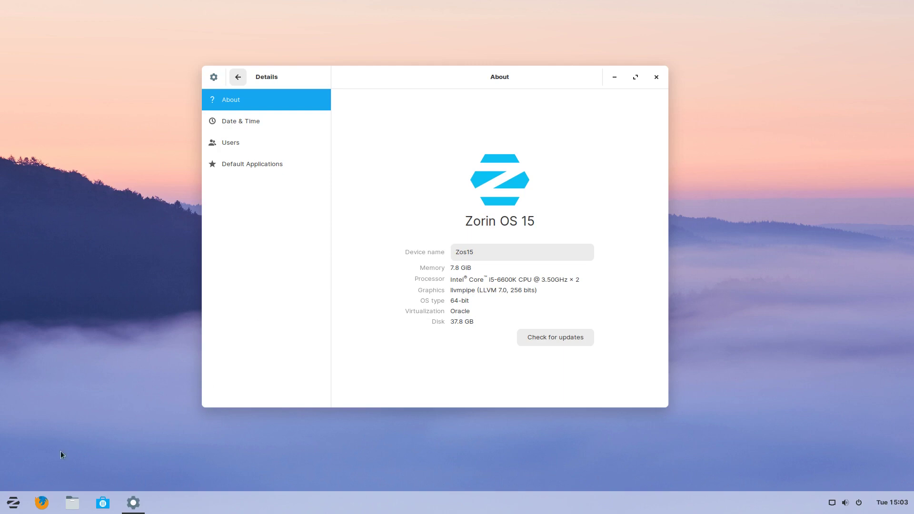
Step: Launch Firefox and search the web for 'tor browser'
left_click(14, 503)
left_click(14, 503)
left_click(42, 506)
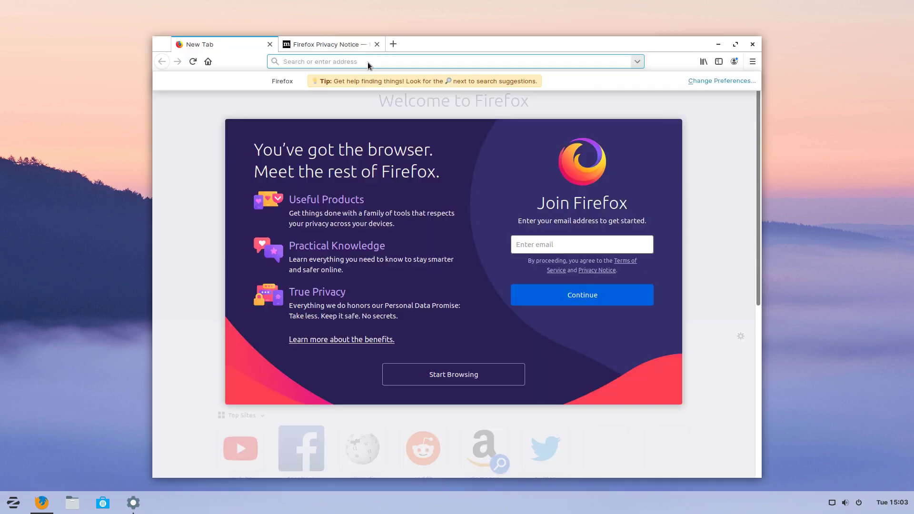
type("tor")
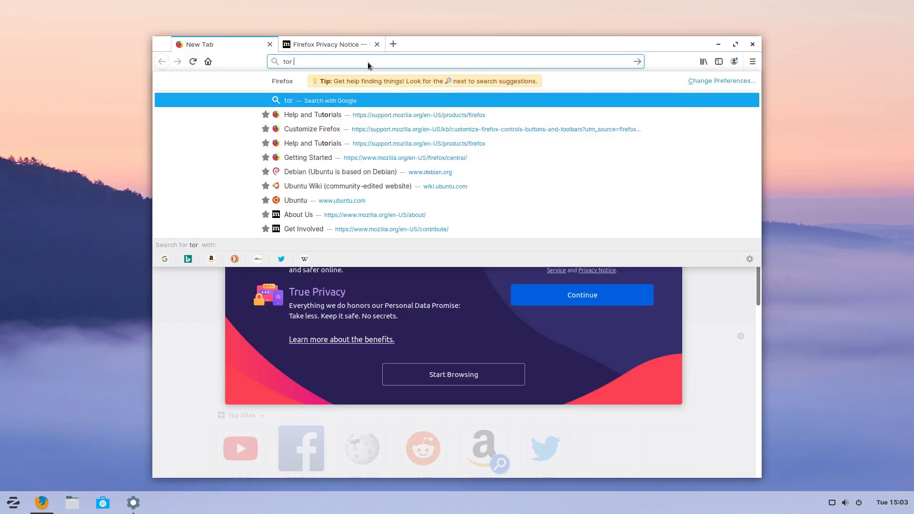
type(" browser")
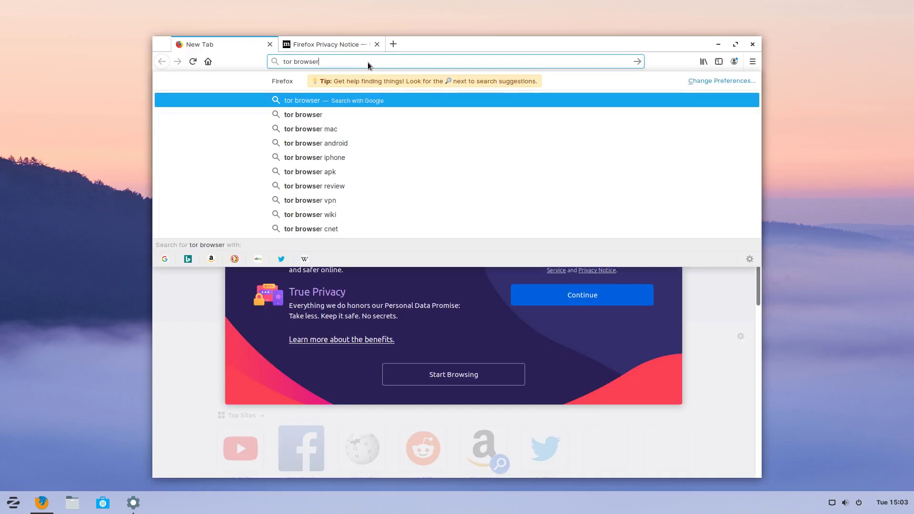
key("Return")
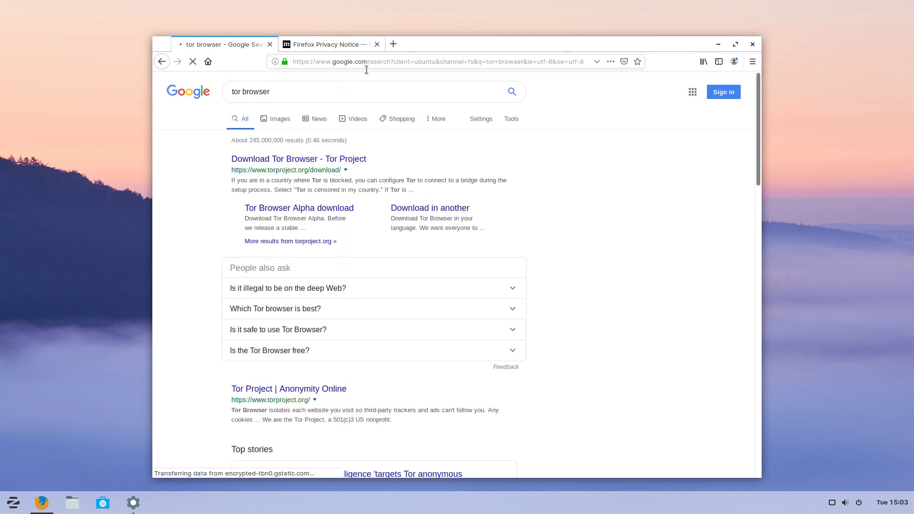
Step: Scroll the search results to find the Tor Project's official site
scroll(190, 187, "down", 2)
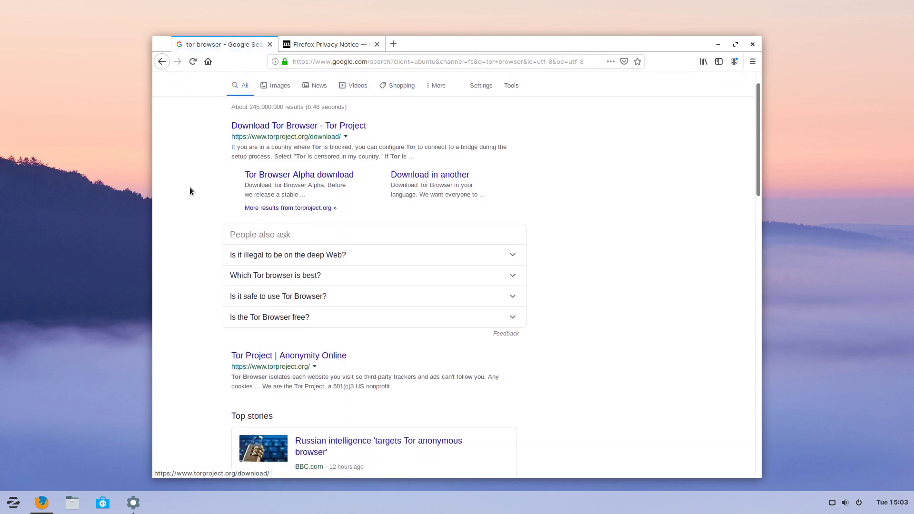
scroll(186, 199, "down", 3)
scroll(186, 210, "down", 2)
scroll(188, 210, "down", 2)
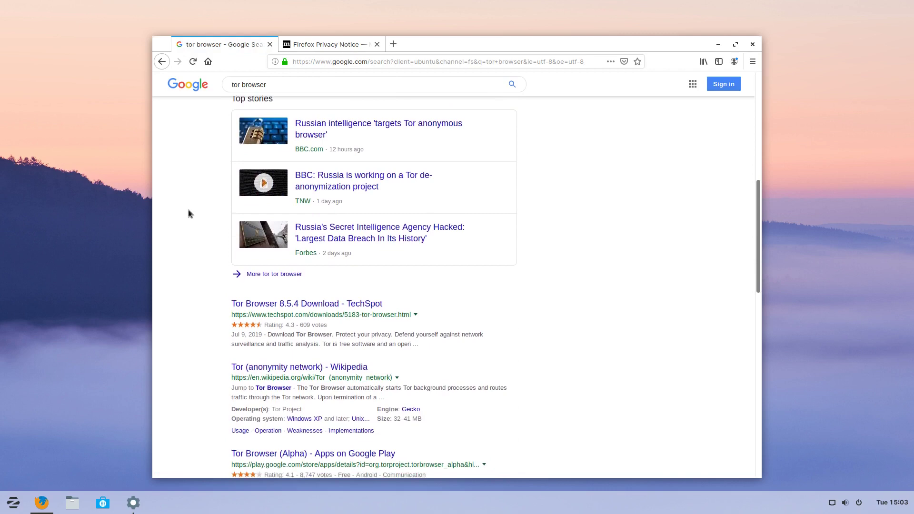
scroll(188, 209, "down", 2)
scroll(188, 210, "down", 2)
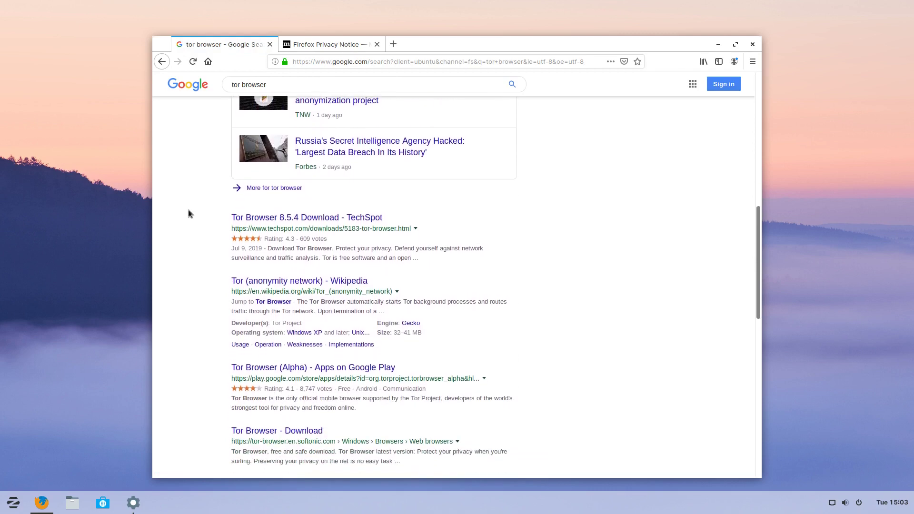
scroll(188, 209, "down", 1)
scroll(187, 210, "down", 1)
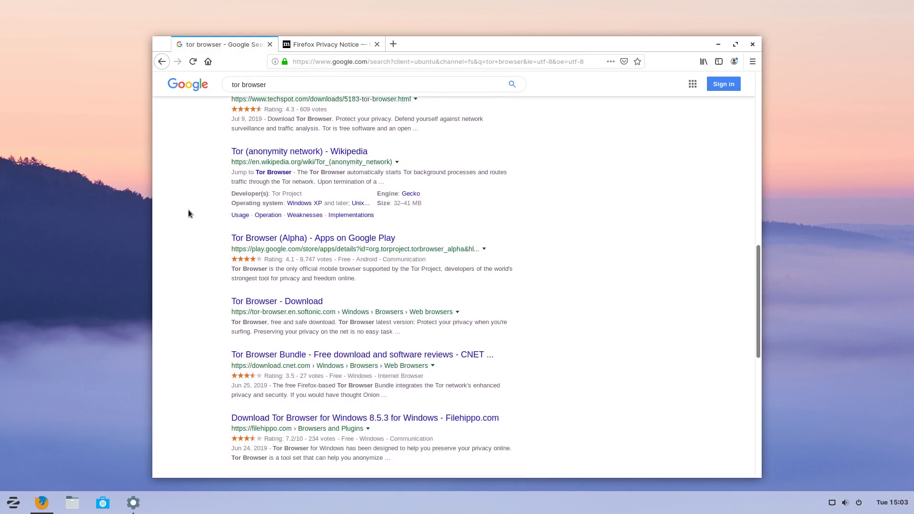
scroll(187, 209, "up", 4)
scroll(189, 214, "up", 2)
scroll(189, 214, "up", 2)
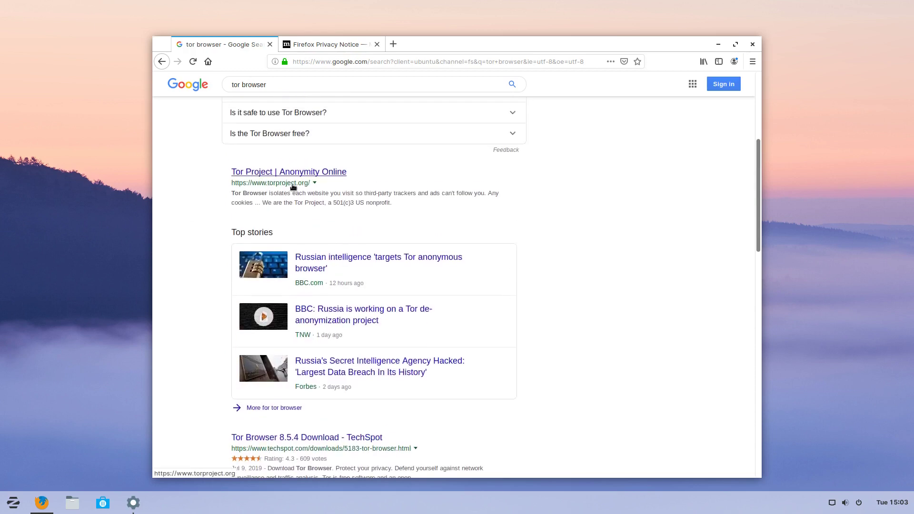
Step: Open the 'Tor Project | Anonymity Online' result and click its Download Tor Browser button
left_click(329, 176)
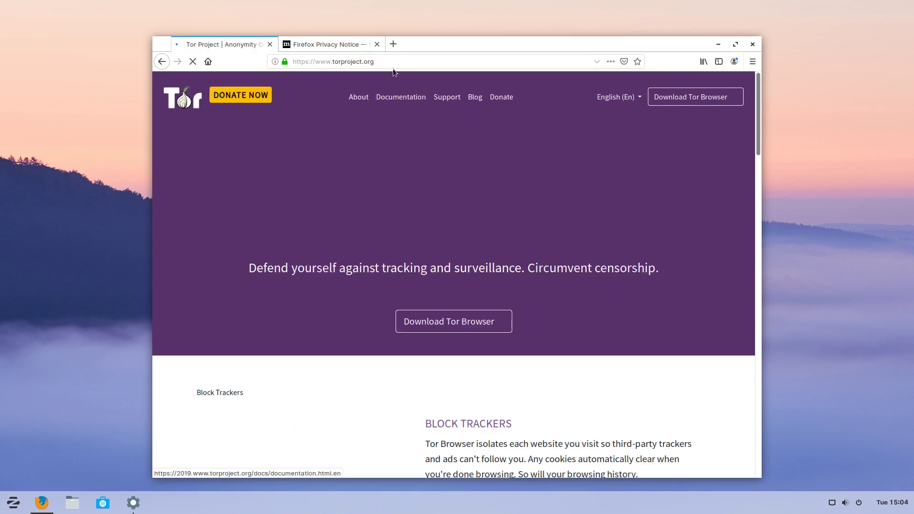
left_click(386, 63)
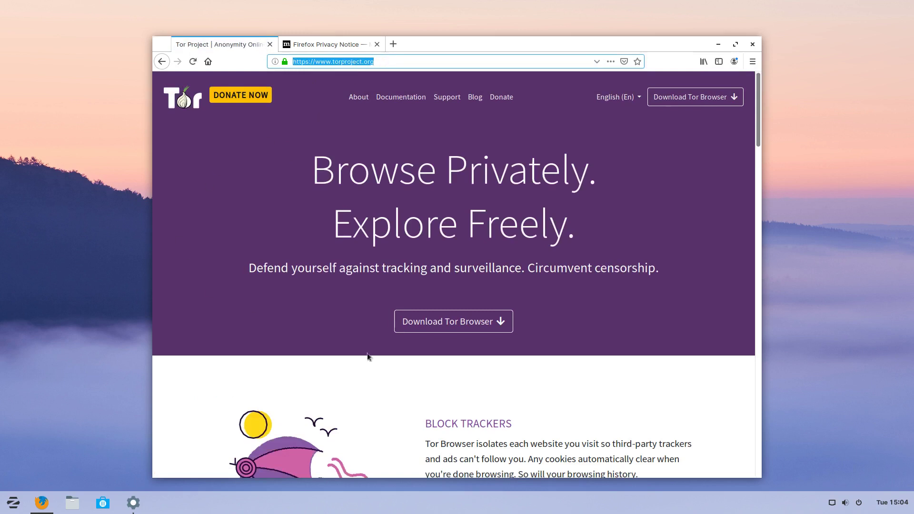
left_click(455, 324)
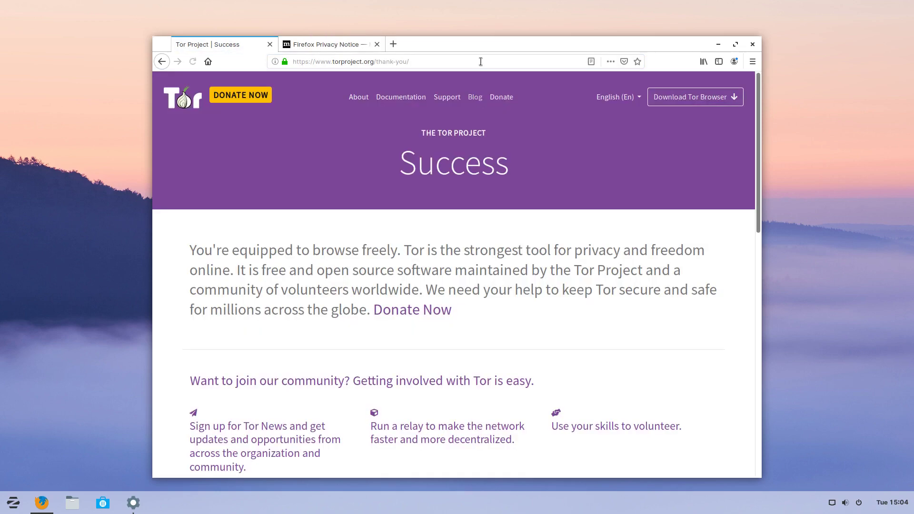
Step: Save tor-browser-linux64-8.5.4_en-US.tar.xz to disk, then close Firefox and both its tabs
left_click(388, 286)
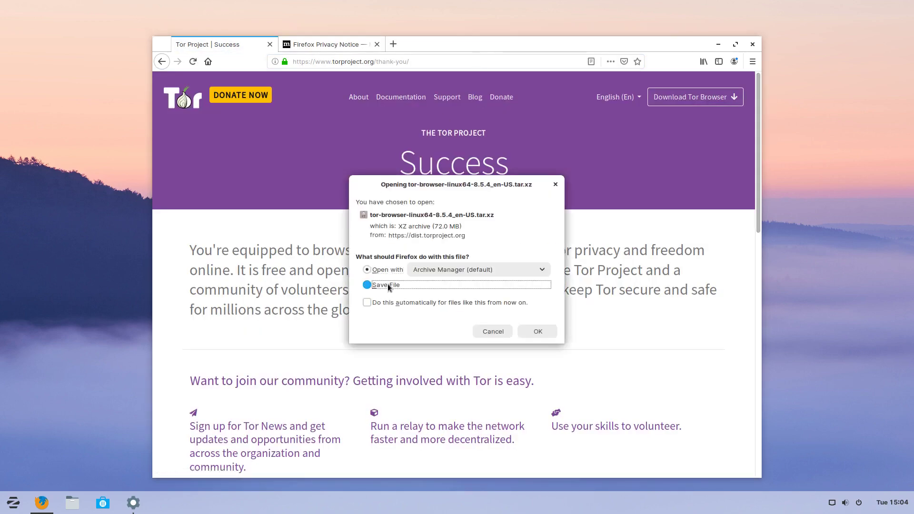
left_click(545, 332)
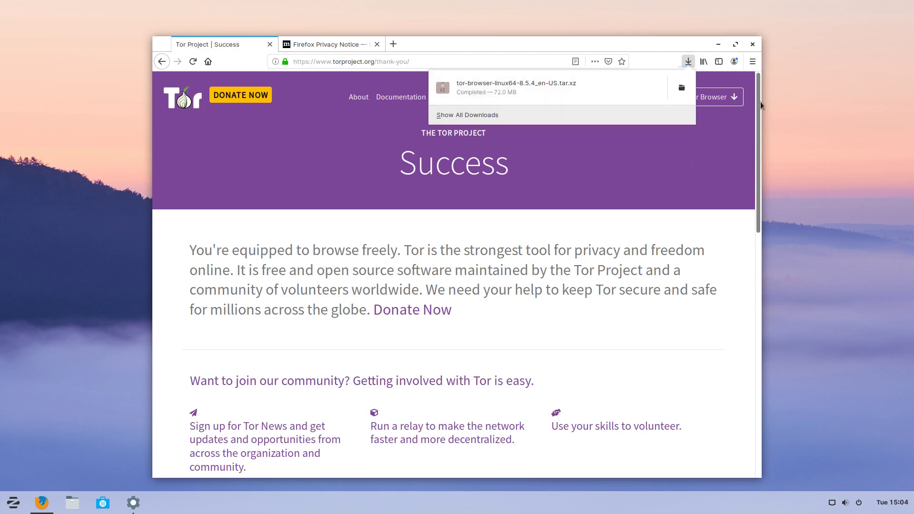
left_click(753, 45)
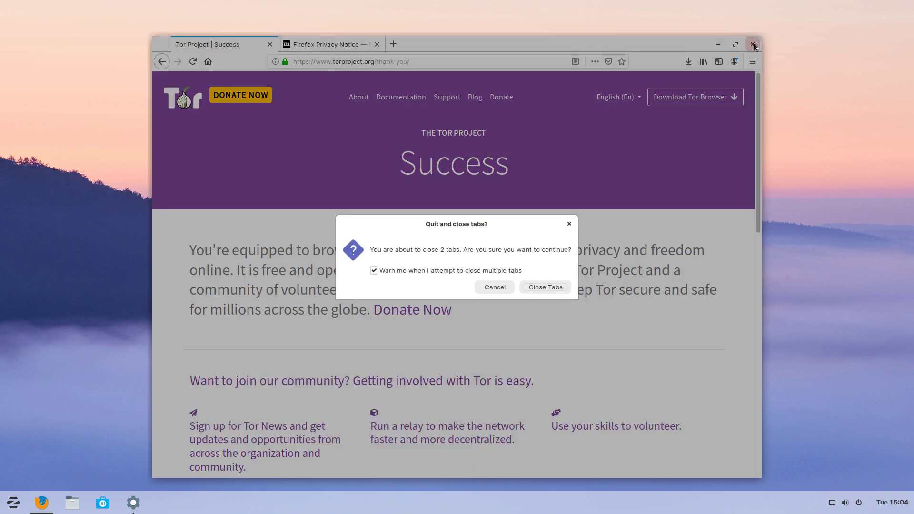
left_click(545, 285)
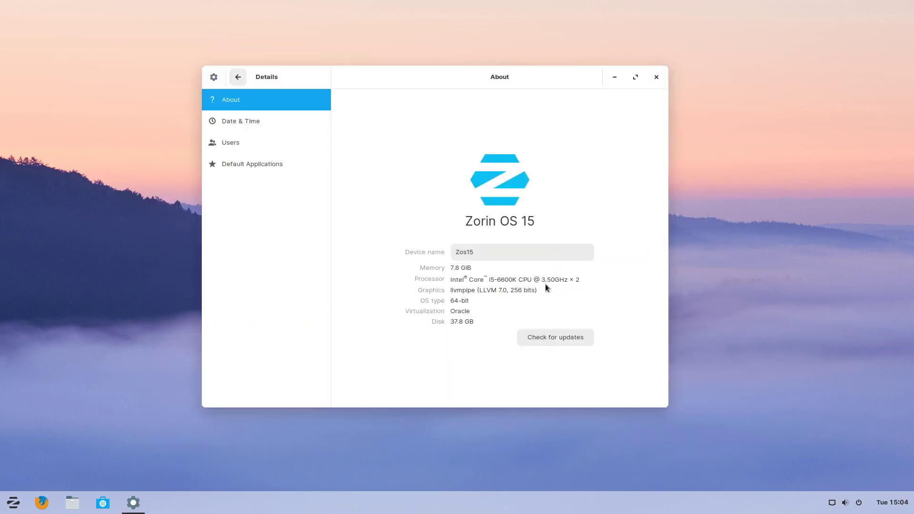
Step: Close Settings and select the Tor Browser tar.xz archive in Files' Downloads folder
left_click(656, 77)
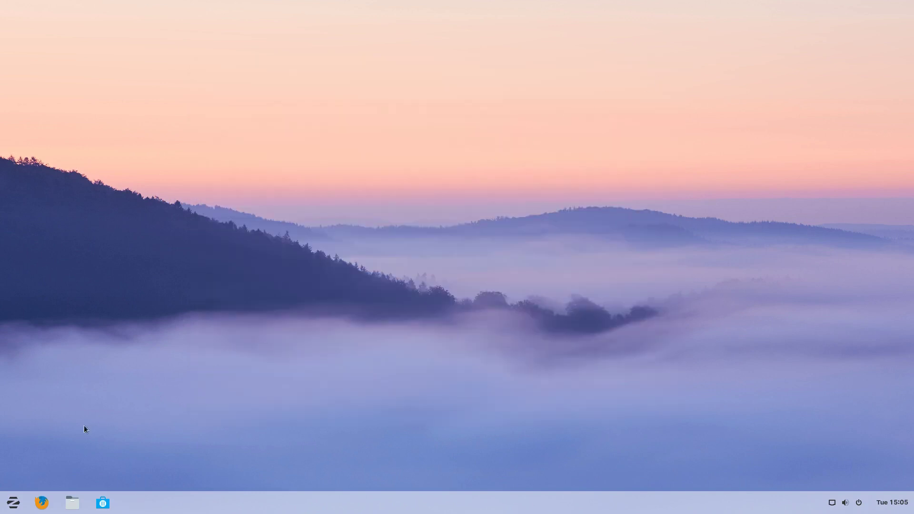
left_click(72, 505)
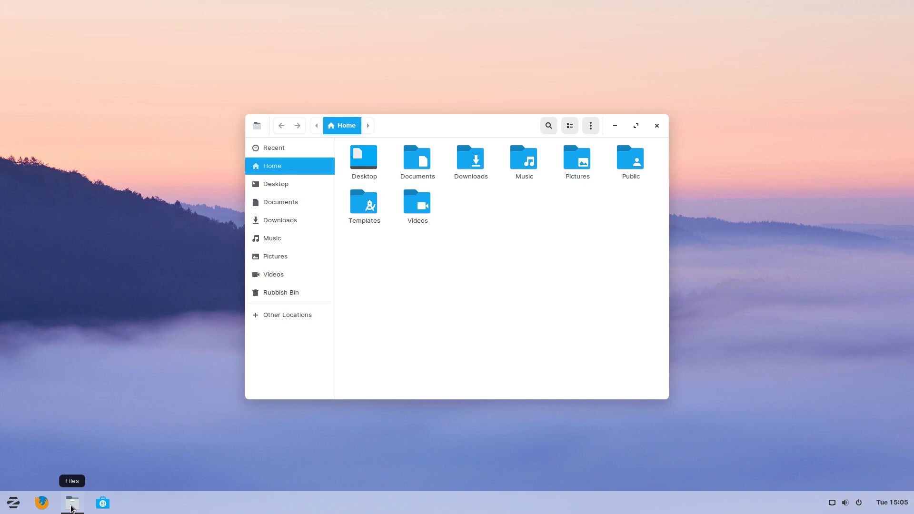
left_click(303, 219)
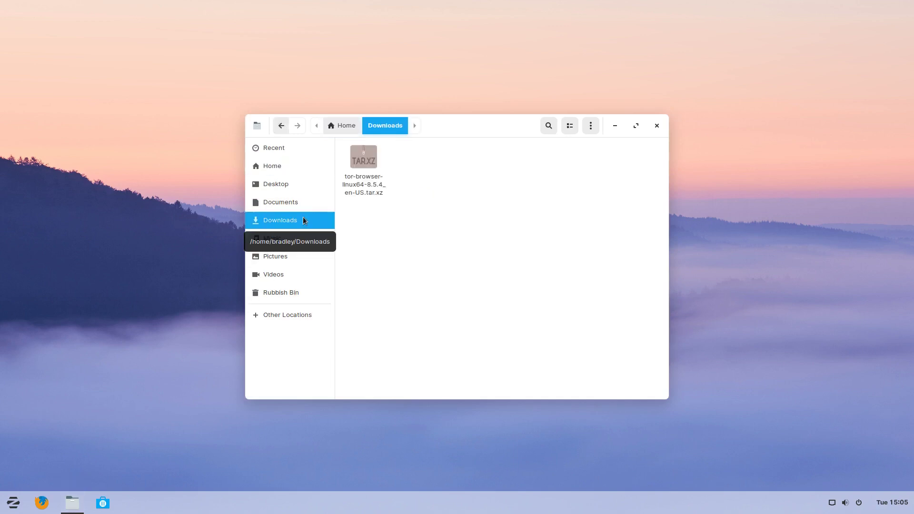
left_click(367, 185)
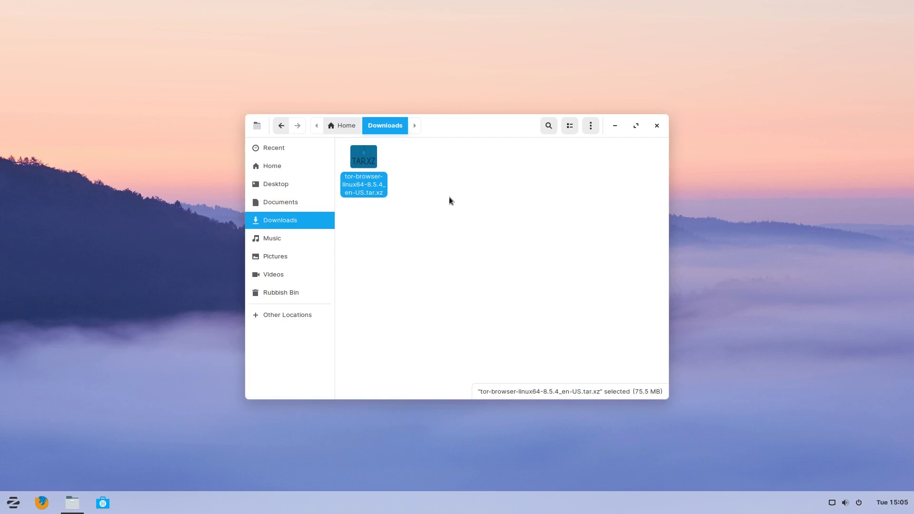
Step: Extract the archive's tor-browser_en-US folder into Home, then close Archive Manager
double_click(370, 157)
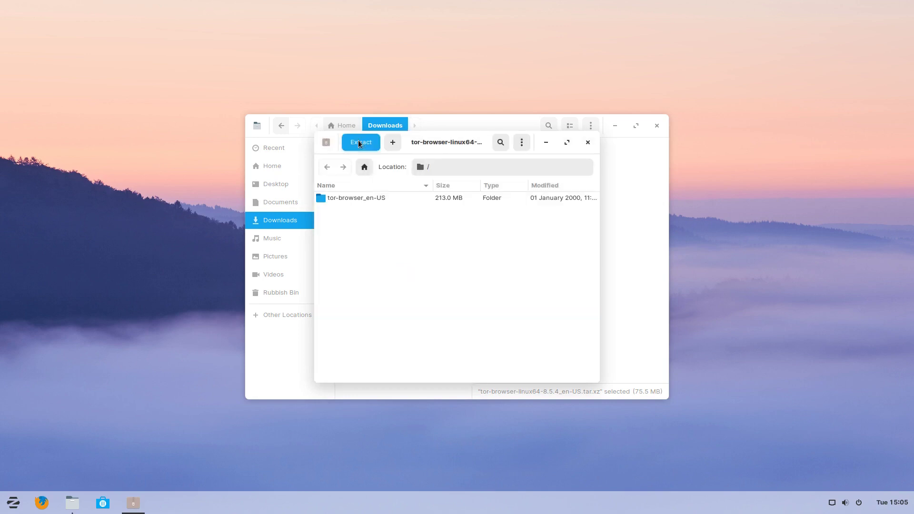
left_click(359, 143)
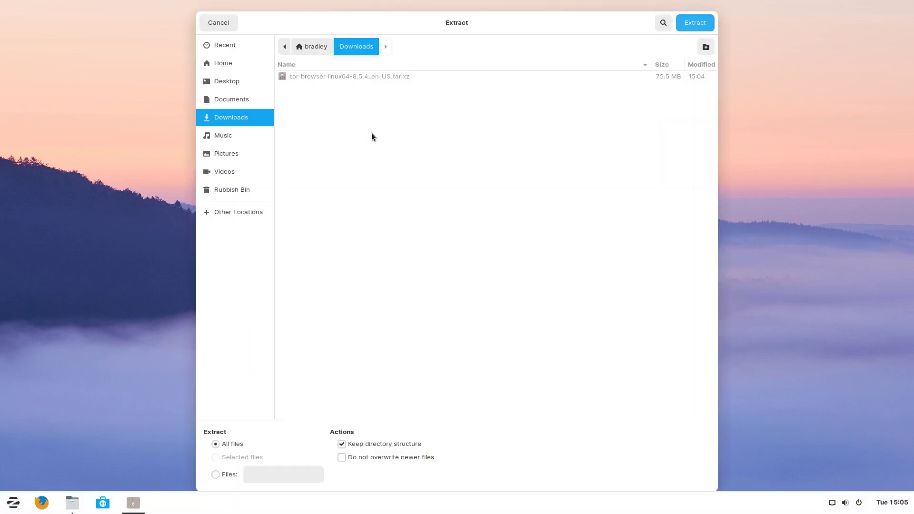
left_click(234, 63)
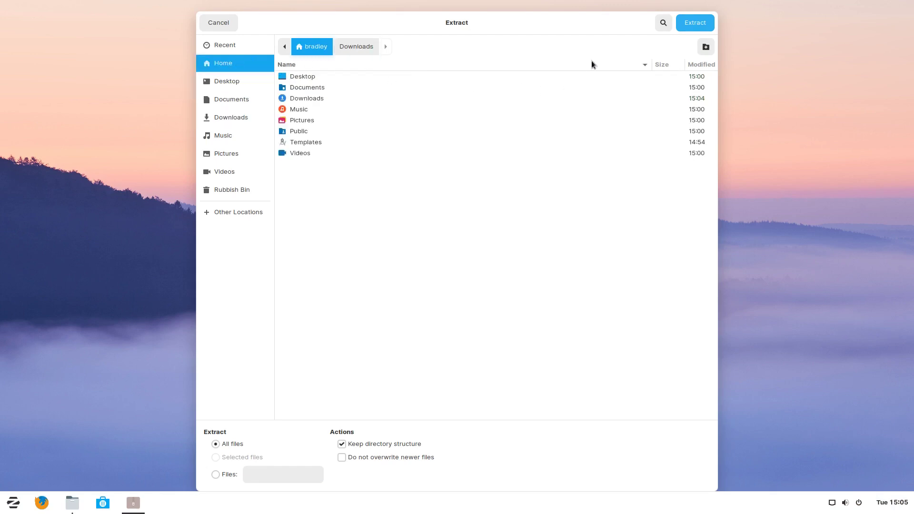
left_click(692, 22)
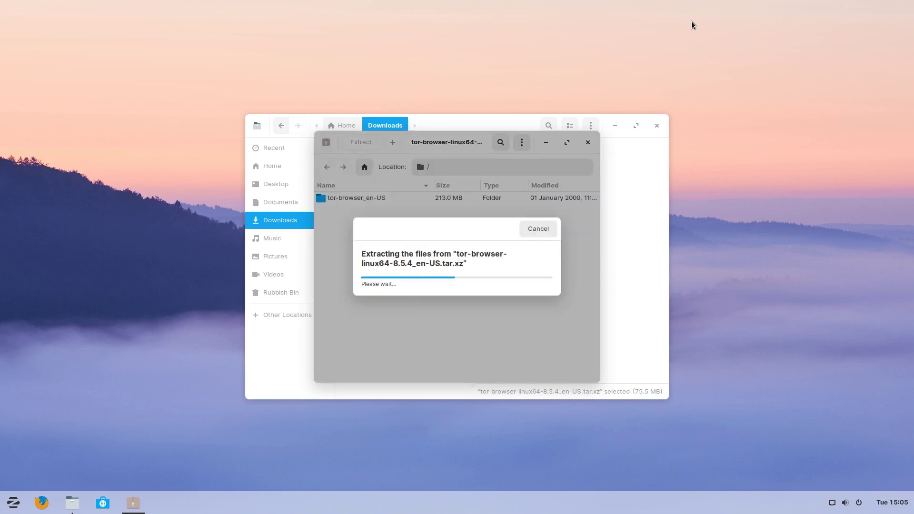
left_click(423, 271)
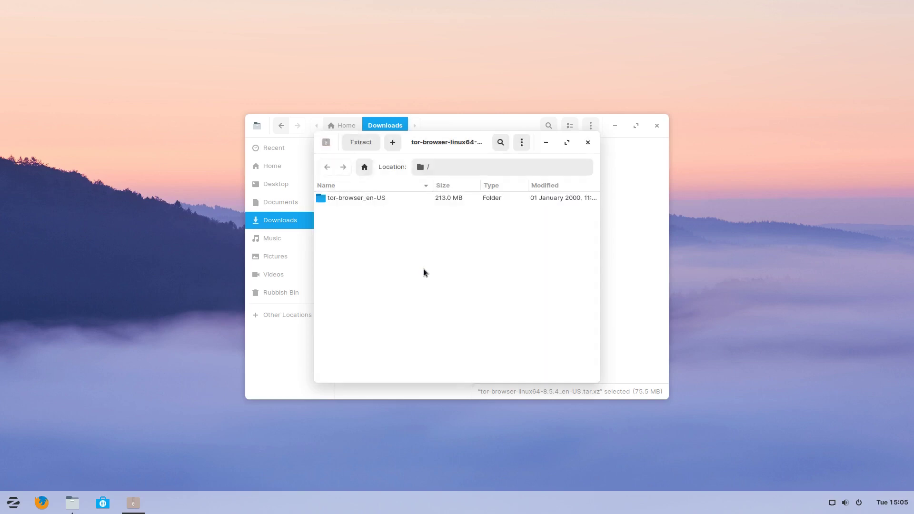
left_click(588, 143)
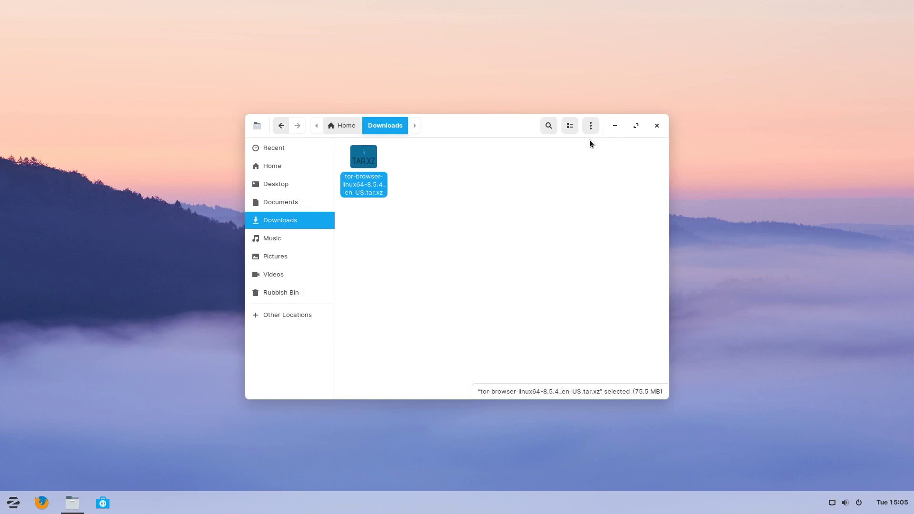
Step: Open Home's tor-browser_en-US folder and run start-tor-browser.desktop, raising the untrusted-launcher warning
left_click(285, 165)
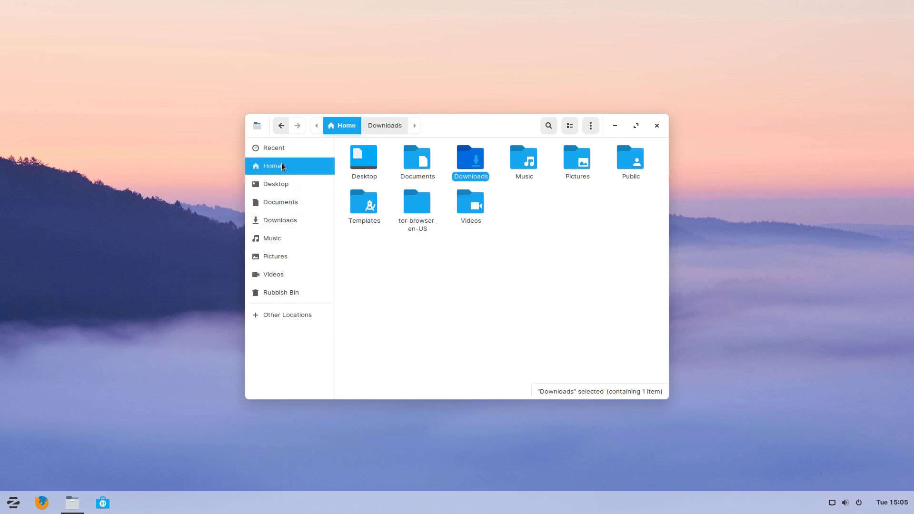
left_click(414, 223)
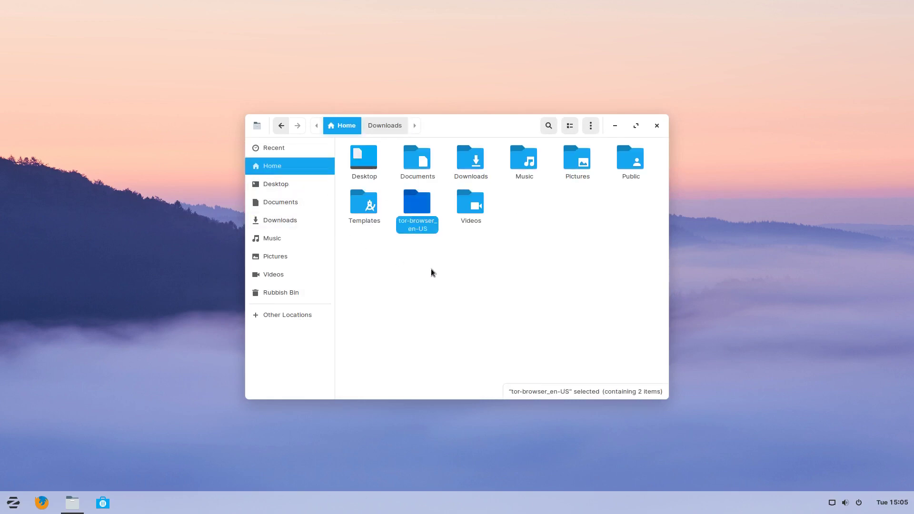
double_click(413, 204)
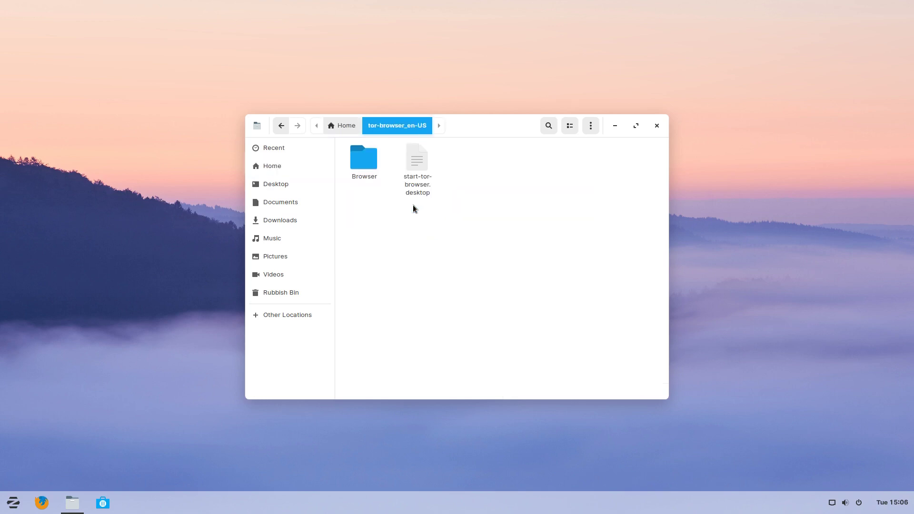
left_click(418, 187)
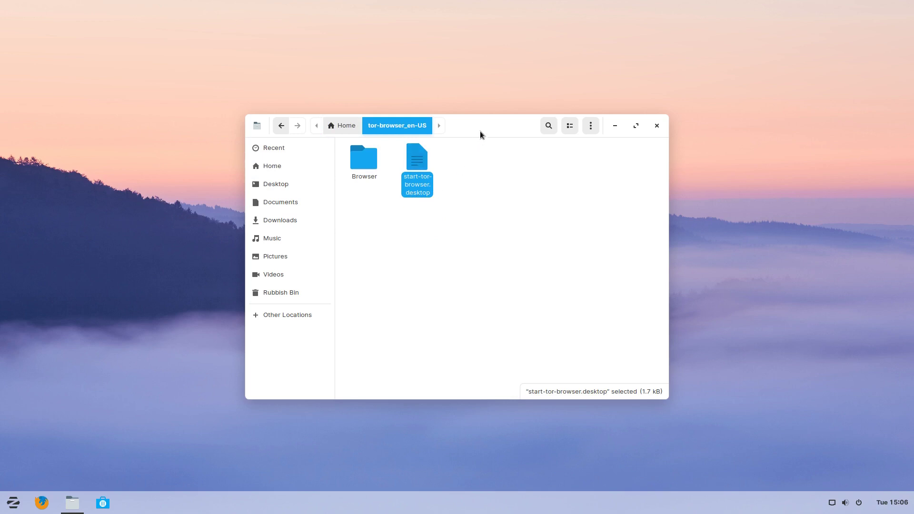
left_click_drag(511, 118, 727, 35)
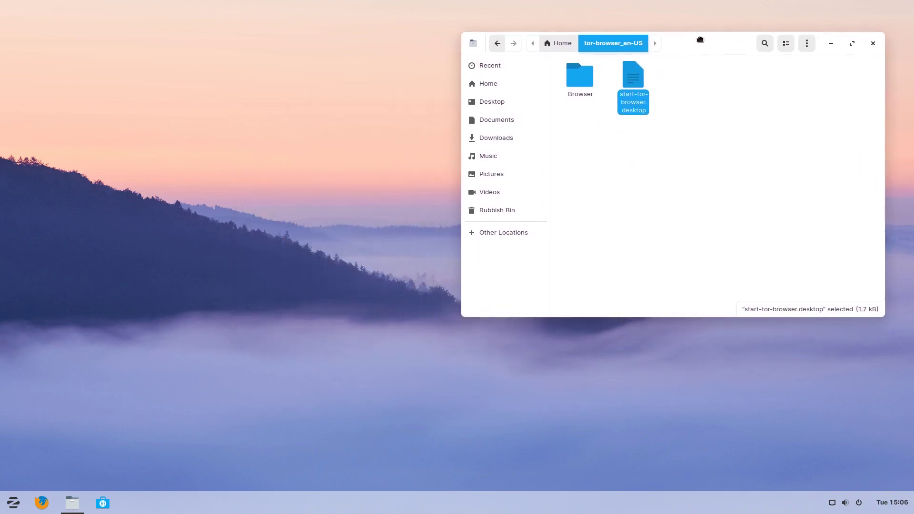
double_click(637, 83)
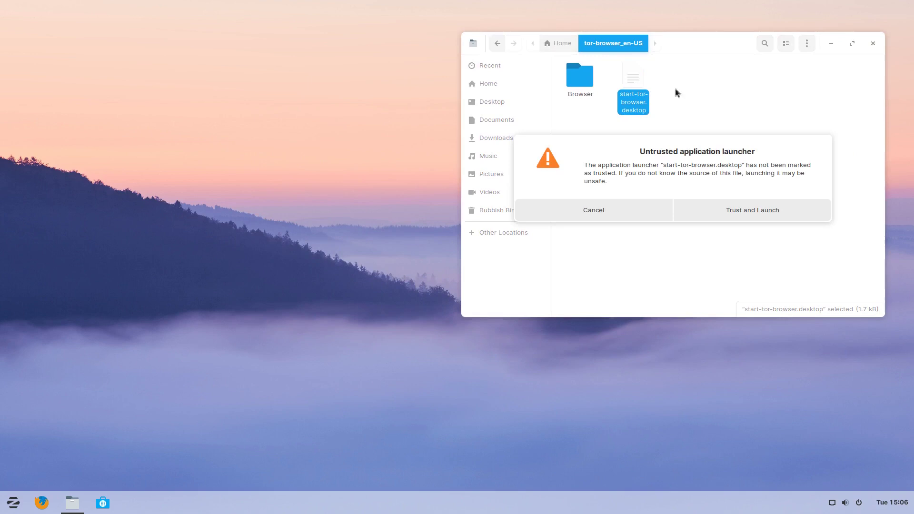
Step: Trust the start-tor-browser launcher and connect Tor Browser to the Tor network
left_click(706, 211)
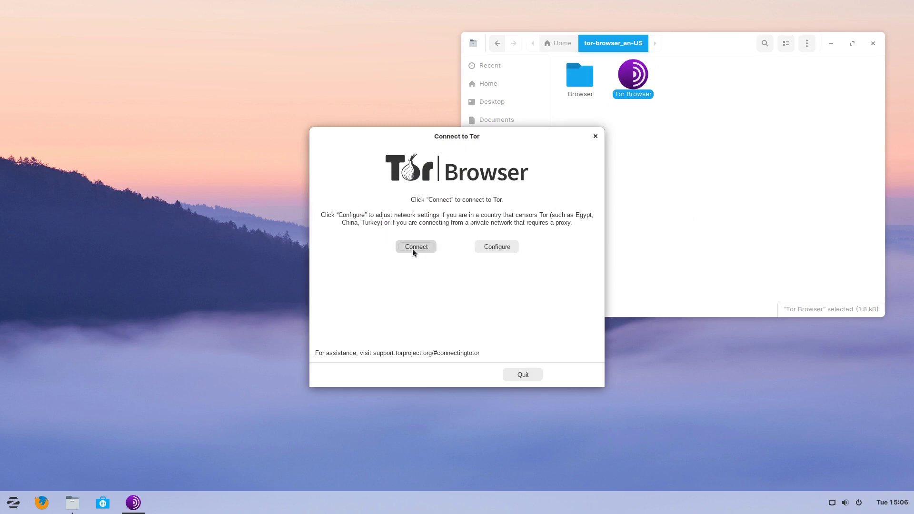
left_click(425, 246)
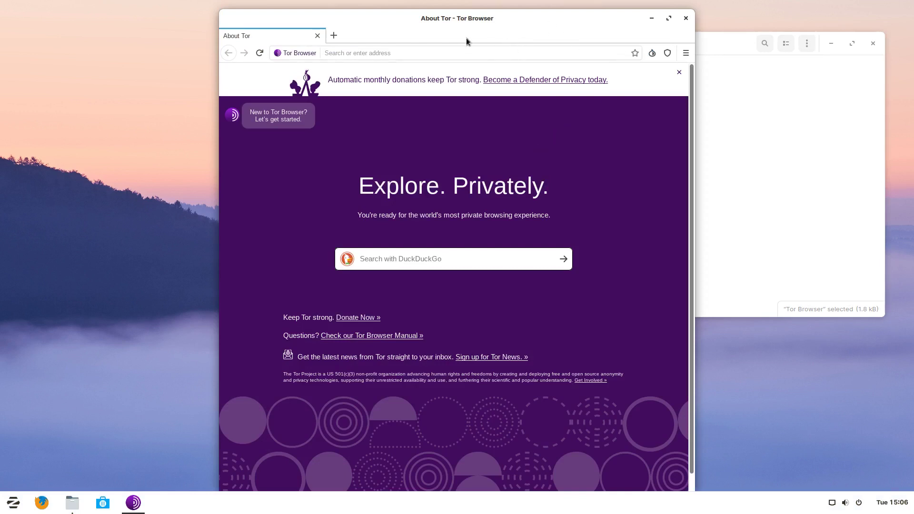
left_click(686, 18)
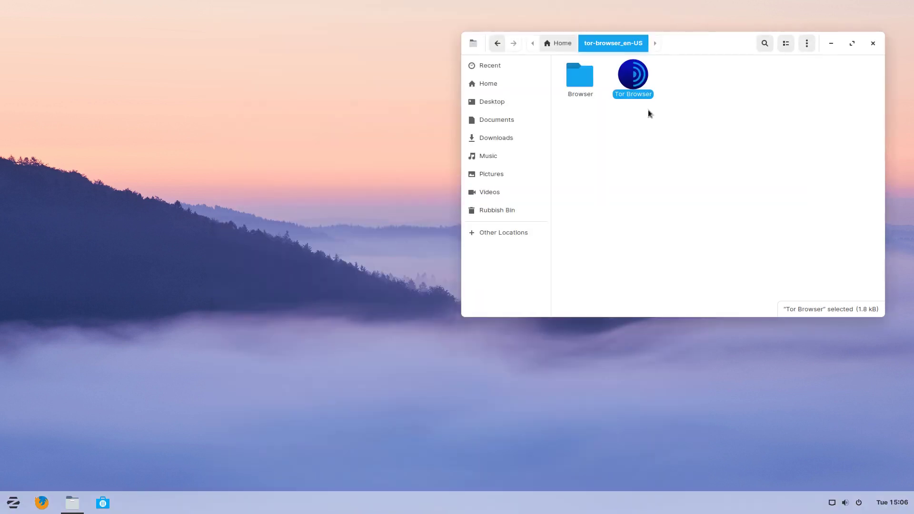
left_click(631, 175)
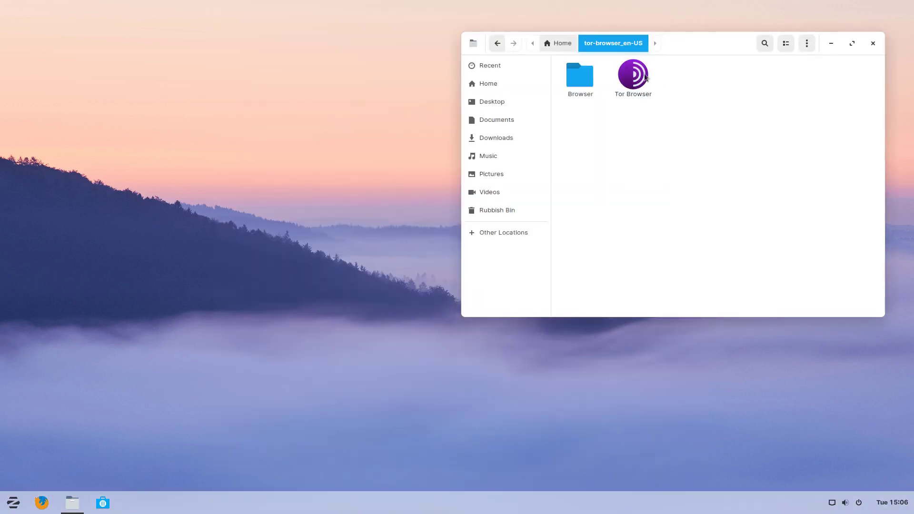
left_click(623, 86)
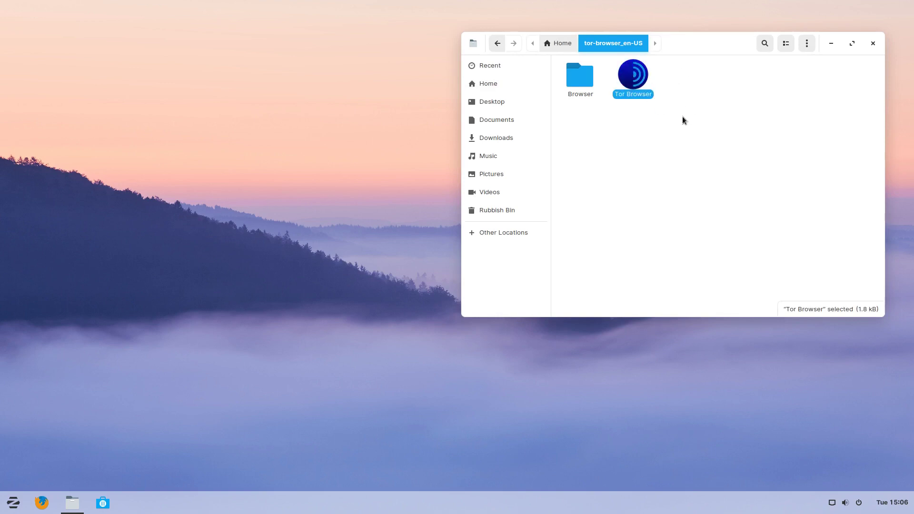
Step: Launch the Main Menu editor via a 'main' search and show its Internet entries
left_click(14, 506)
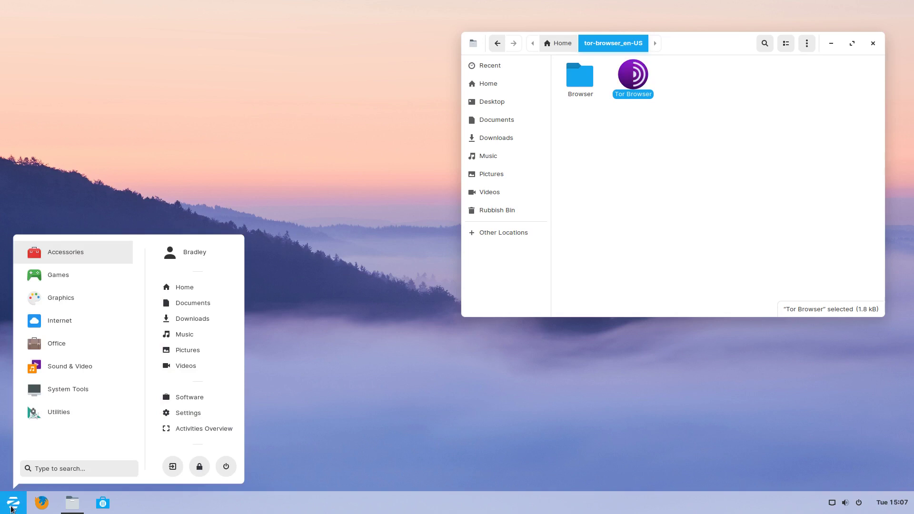
type("m")
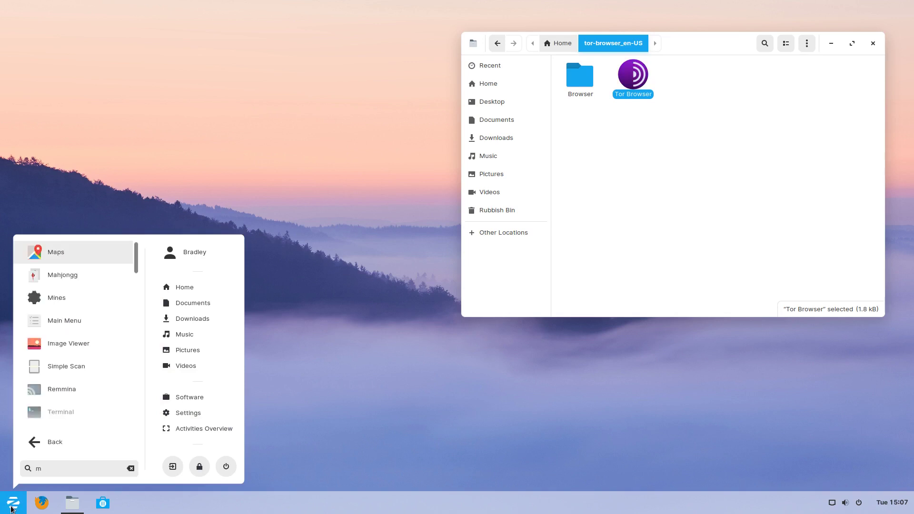
type("ain")
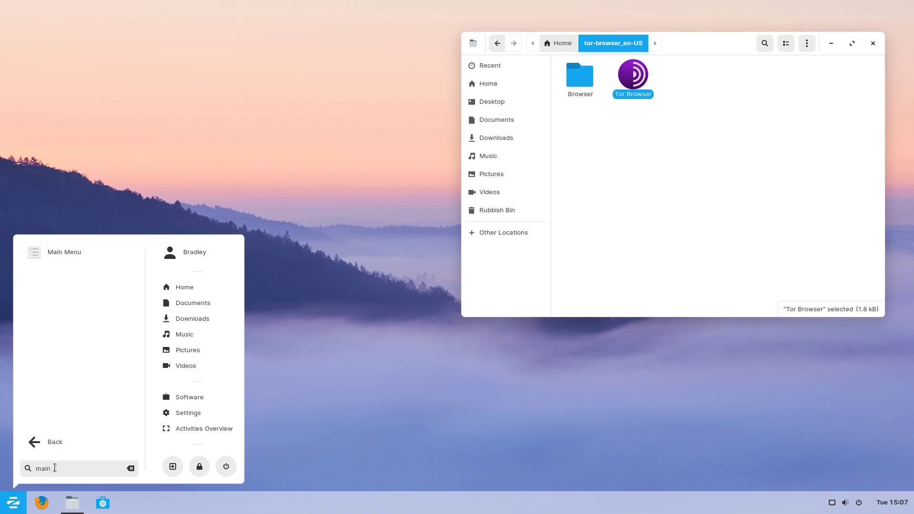
left_click(110, 252)
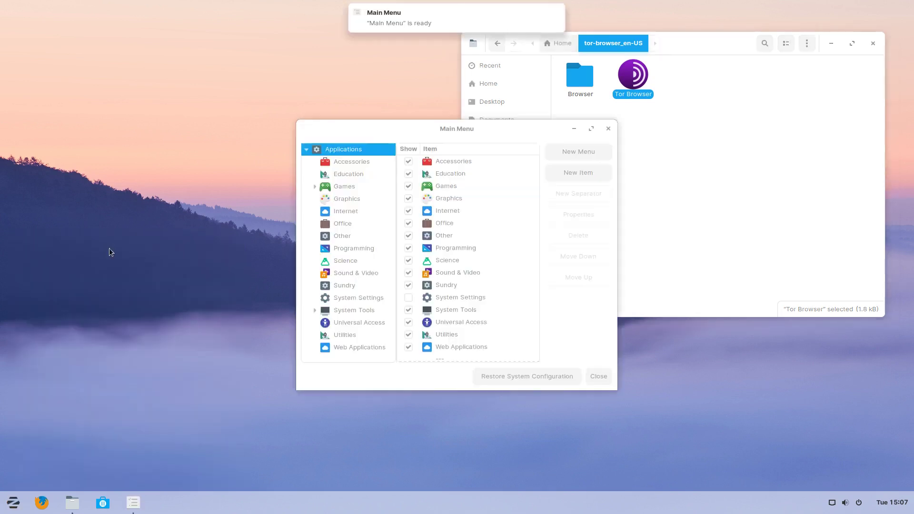
left_click_drag(429, 132, 212, 117)
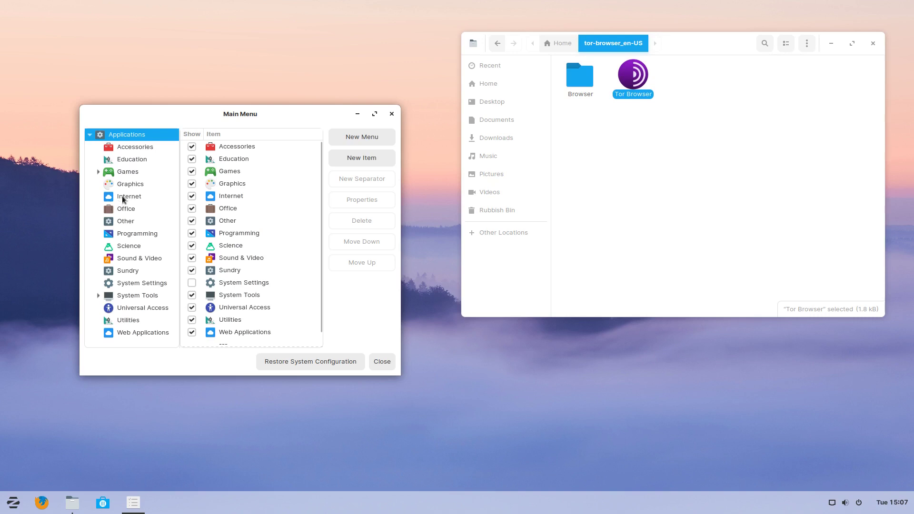
left_click(122, 198)
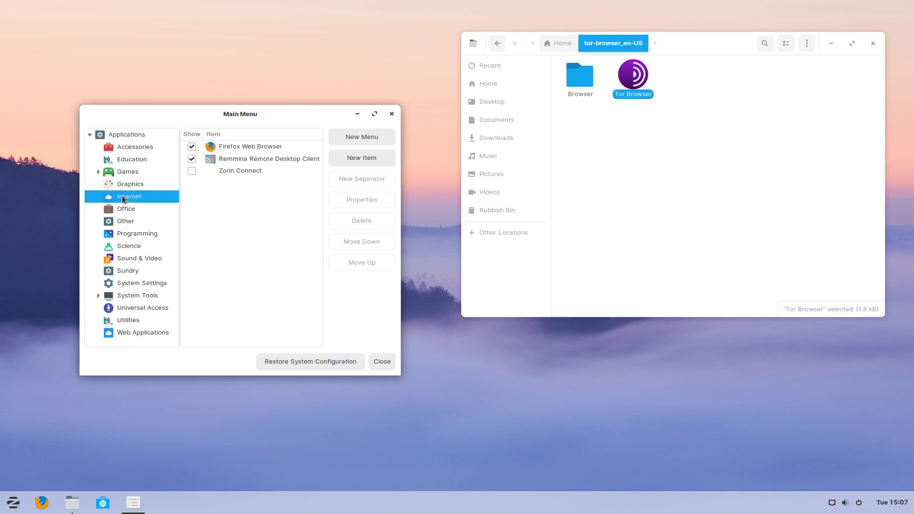
Step: Create a new Internet launcher named 'TOR Browser'
left_click(379, 157)
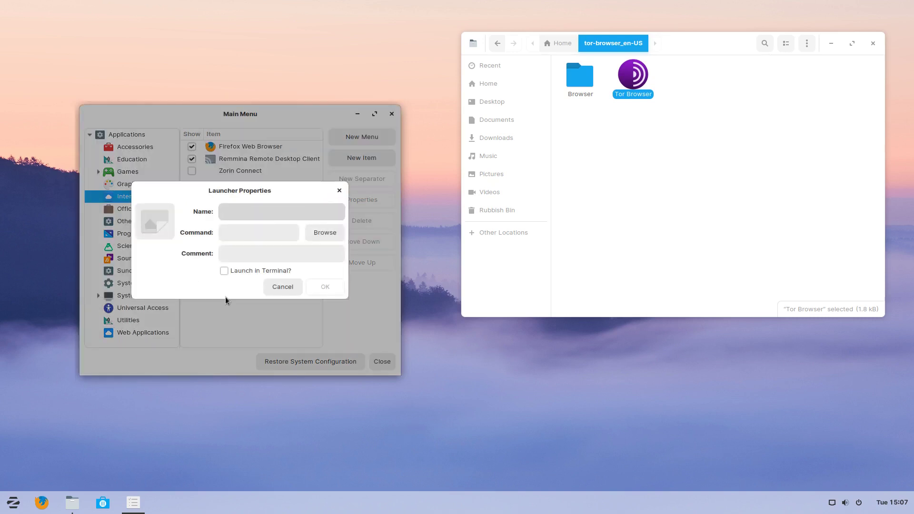
type("TOR ")
type("Bro")
type("wser")
left_click(251, 234)
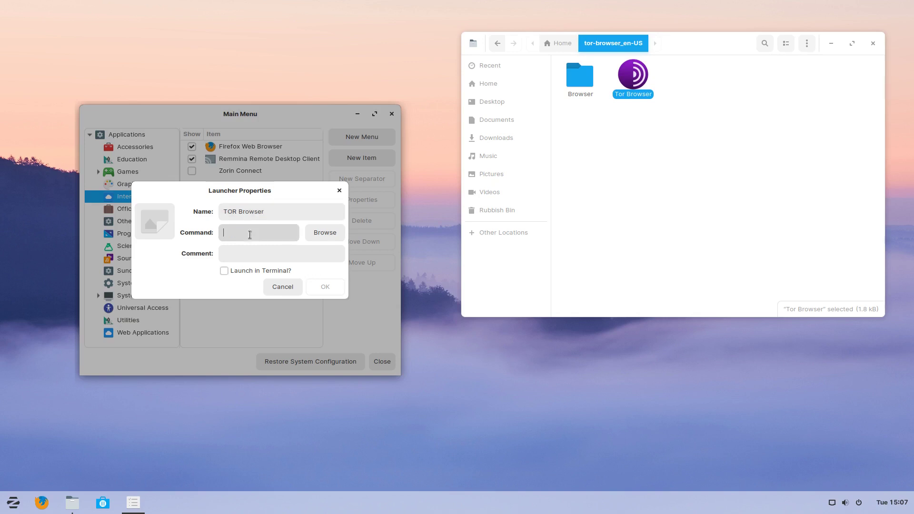
Step: Copy the command from the Tor Browser launcher's Properties into the new launcher's Command field
right_click(639, 77)
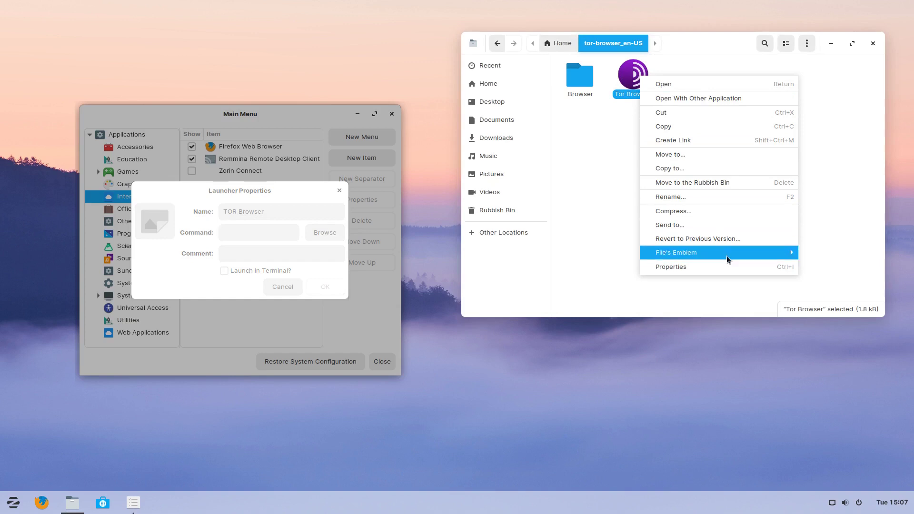
left_click(729, 267)
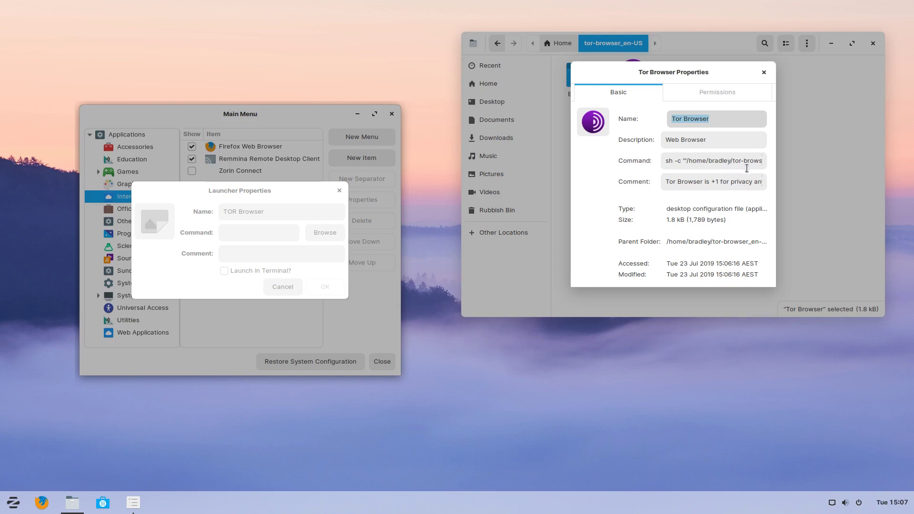
triple_click(694, 161)
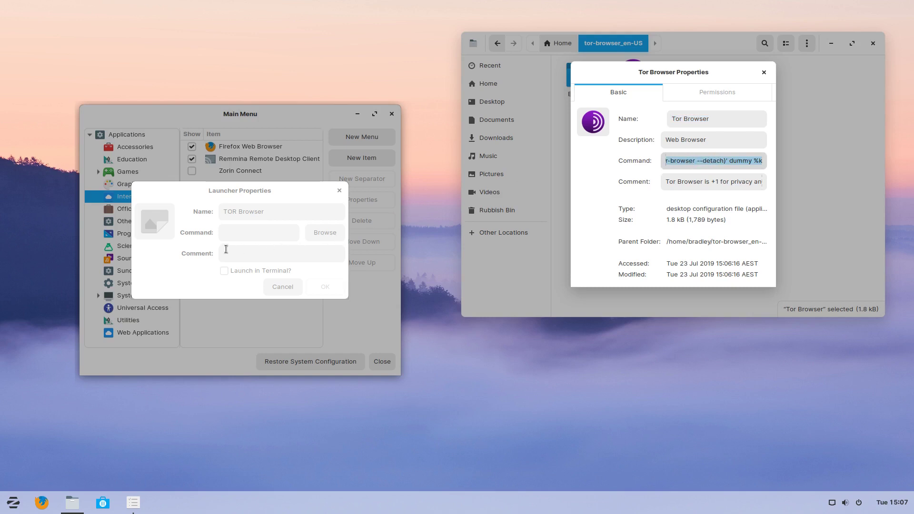
middle_click(244, 232)
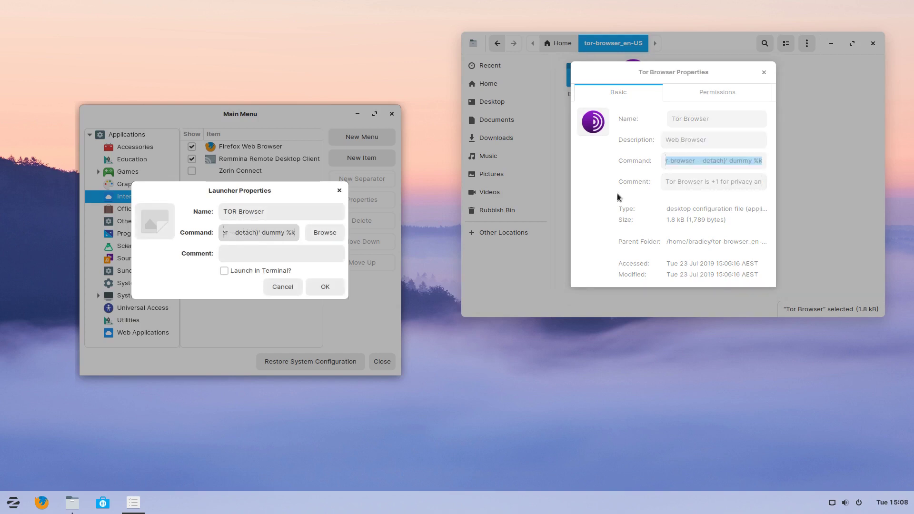
right_click(699, 159)
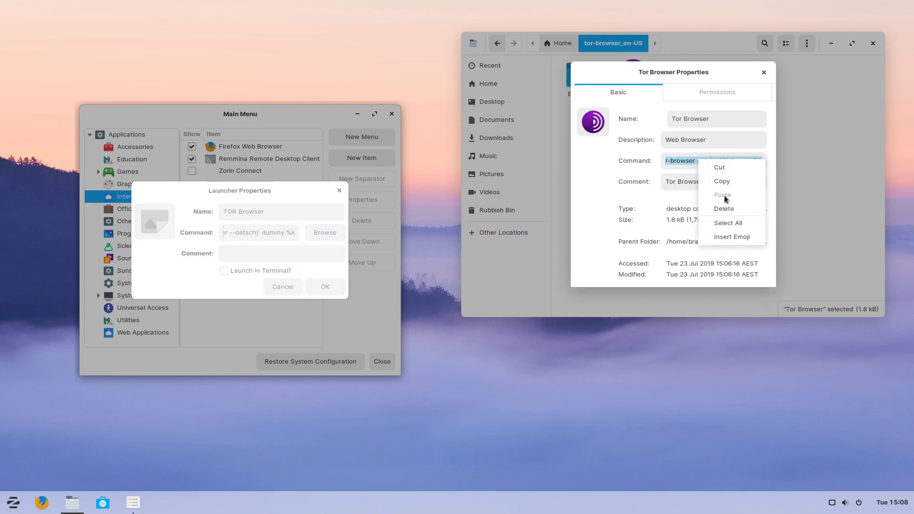
left_click(740, 183)
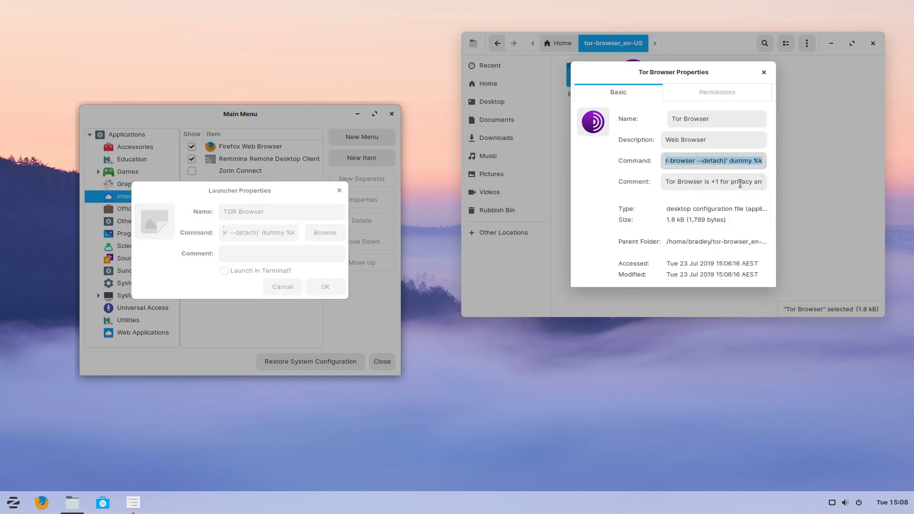
right_click(273, 255)
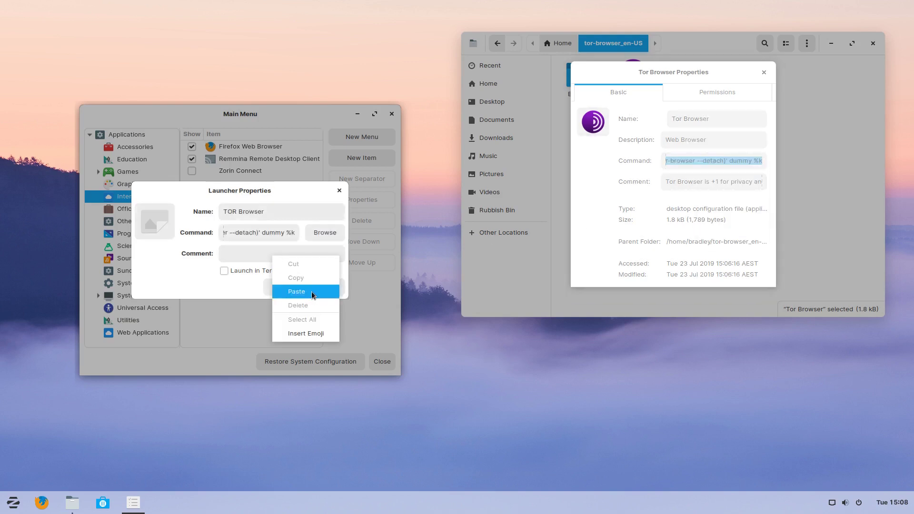
left_click(192, 284)
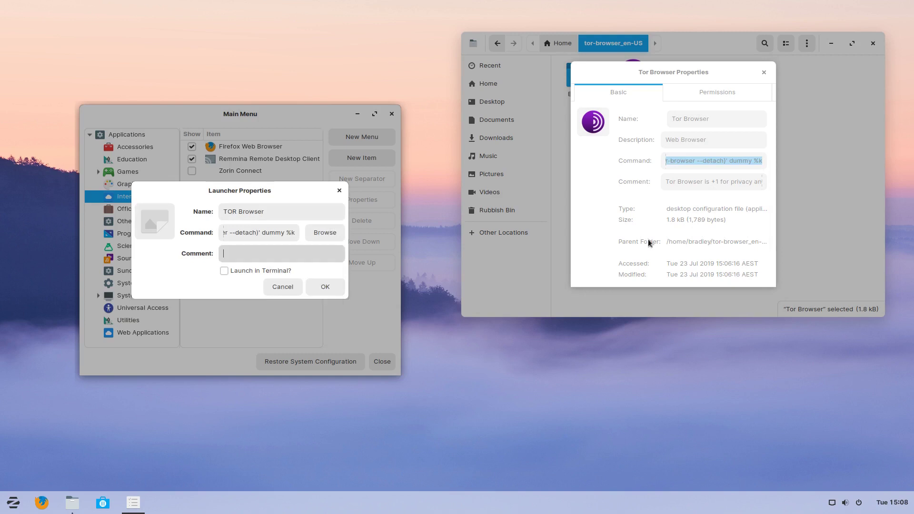
Step: Paste the Tor Browser privacy comment from its Properties into the new launcher's Comment field
triple_click(679, 183)
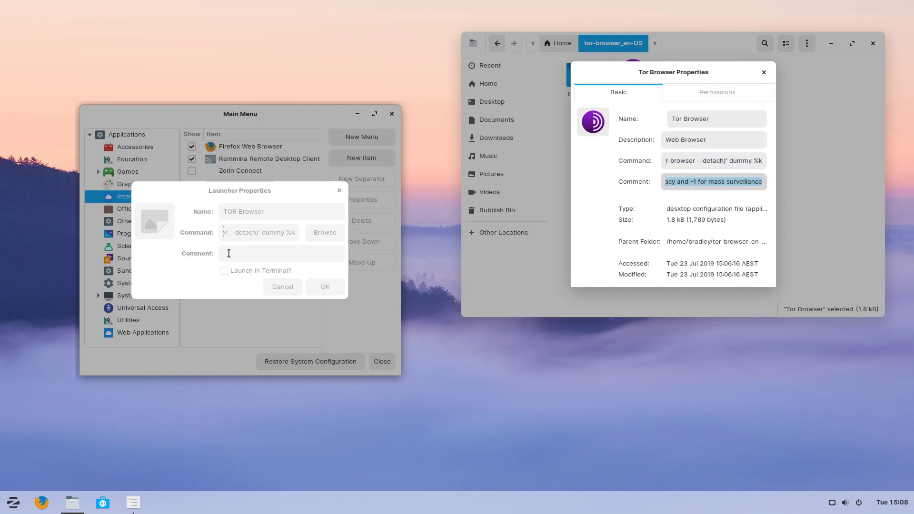
middle_click(229, 253)
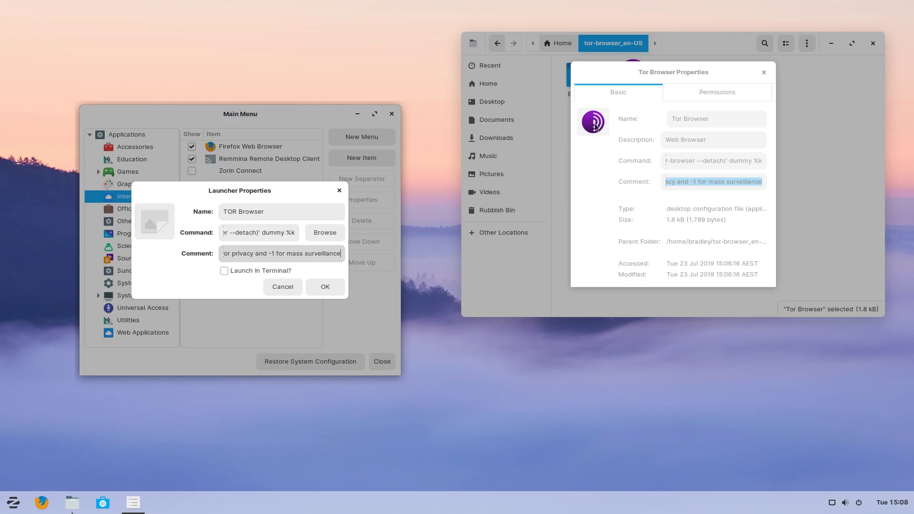
Step: Set the launcher icon to default128.png from tor-browser_en-US/Browser/browser/chrome/icons/default
left_click(159, 227)
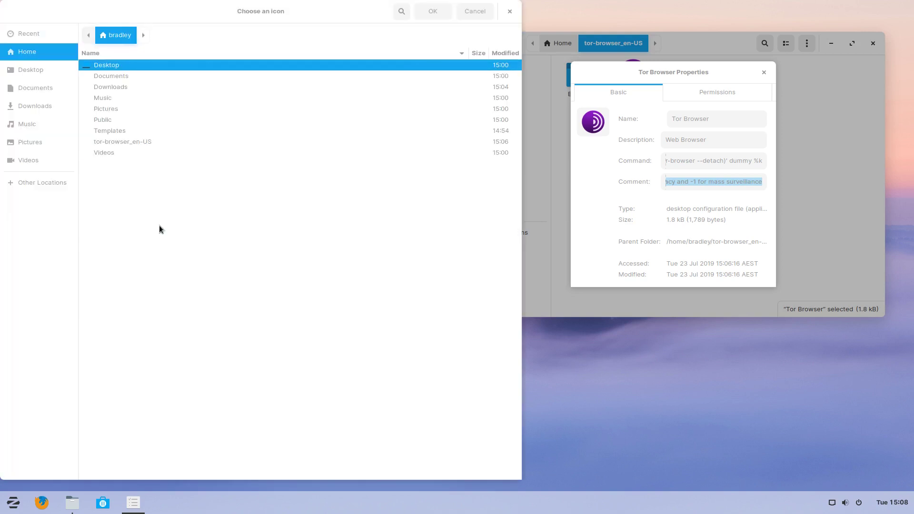
left_click(116, 140)
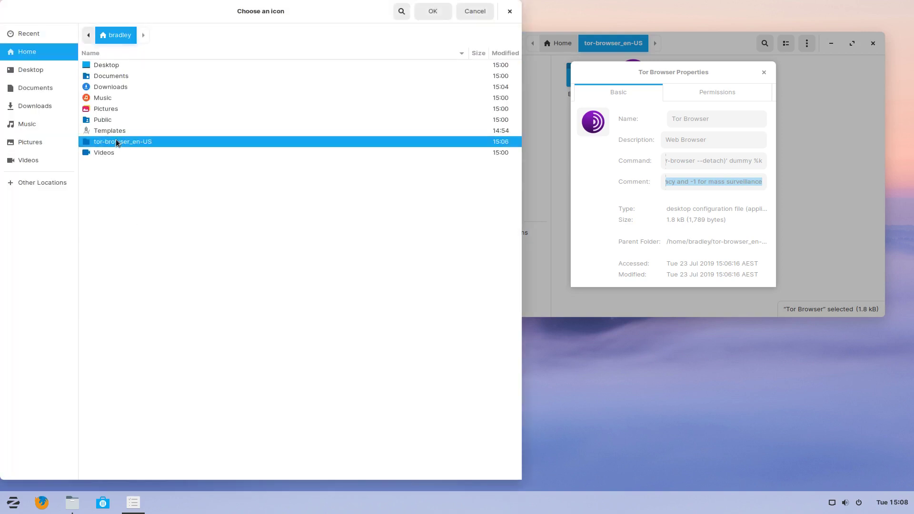
double_click(161, 142)
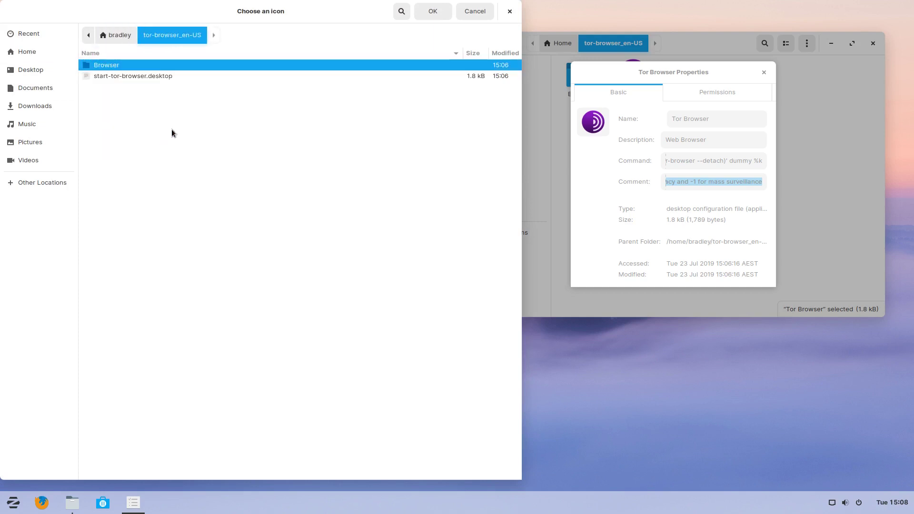
double_click(209, 66)
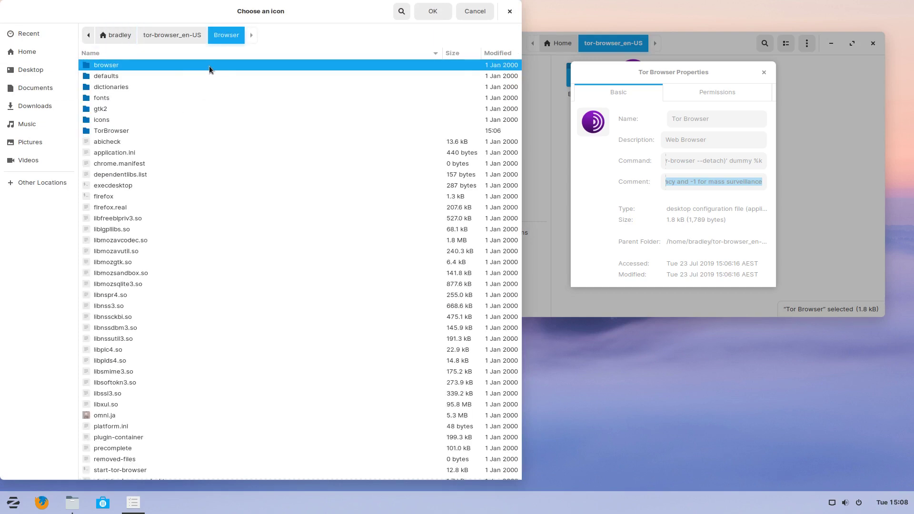
double_click(217, 67)
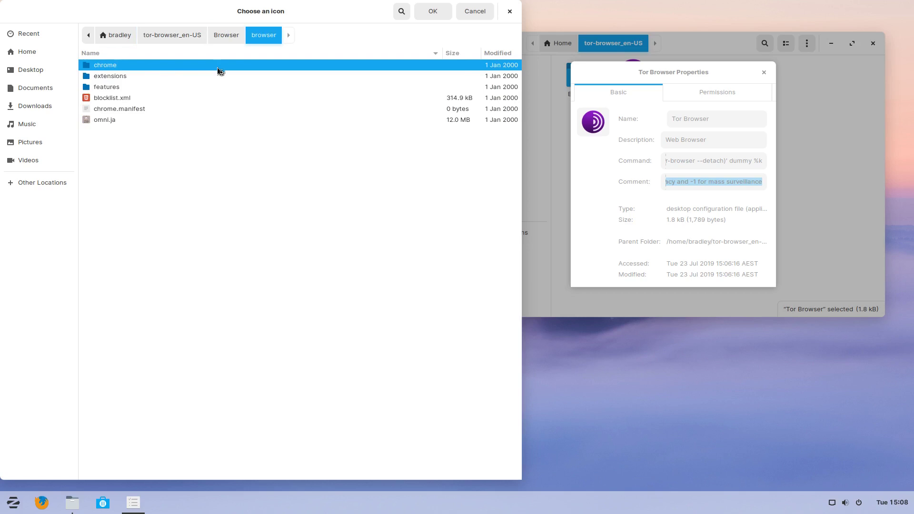
double_click(217, 68)
double_click(218, 68)
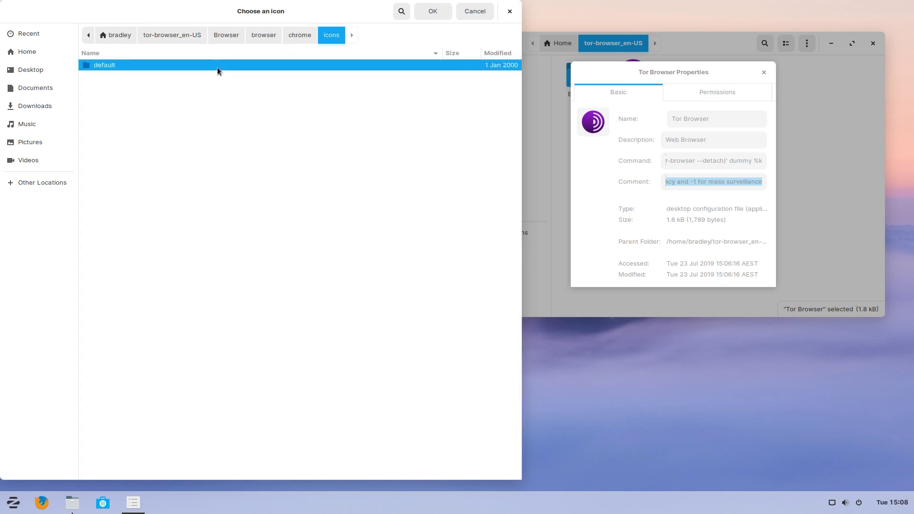
double_click(217, 67)
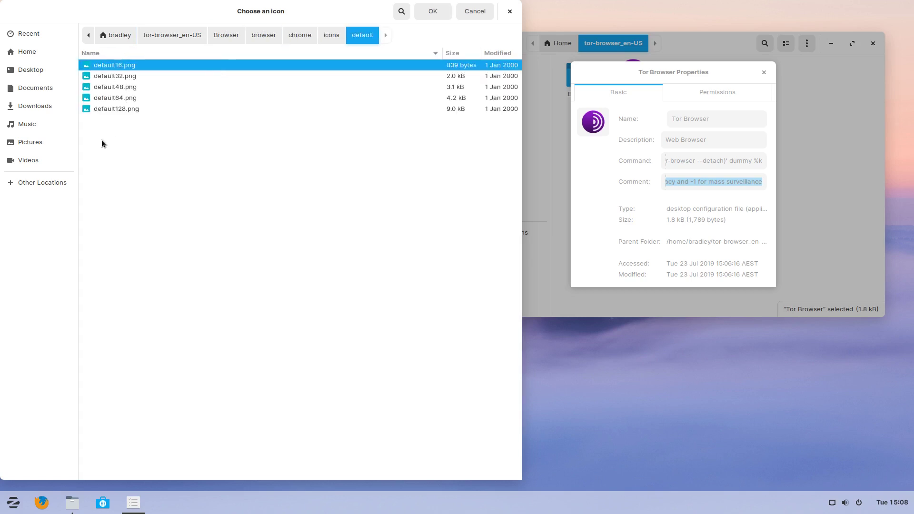
left_click(112, 111)
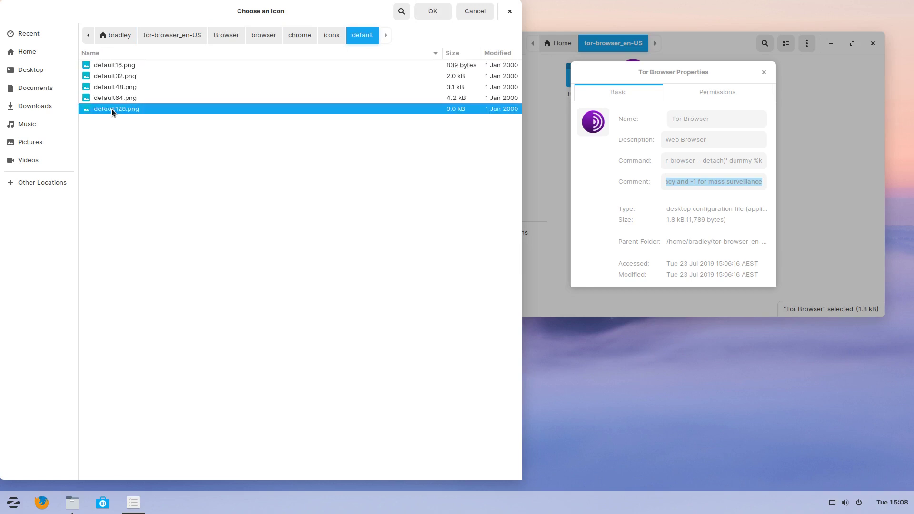
left_click(442, 11)
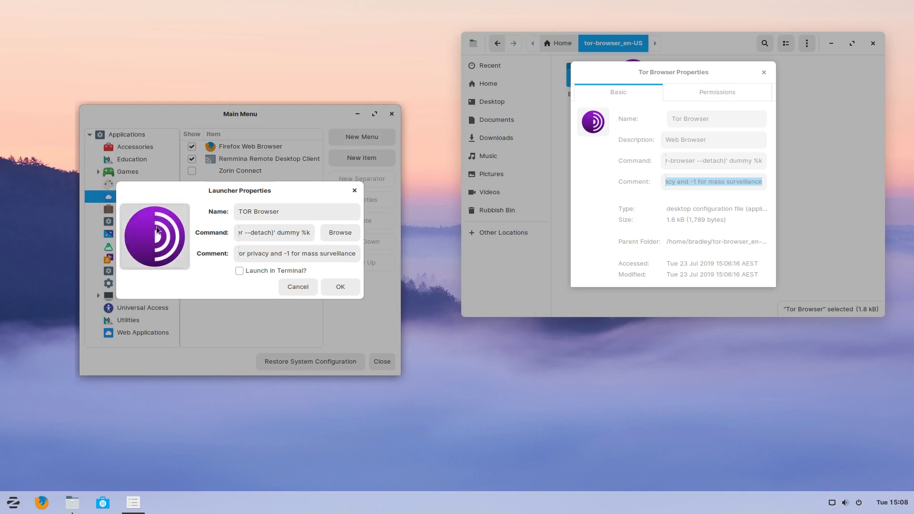
Step: Save the TOR Browser launcher and check its new entry in the Internet category
left_click(344, 286)
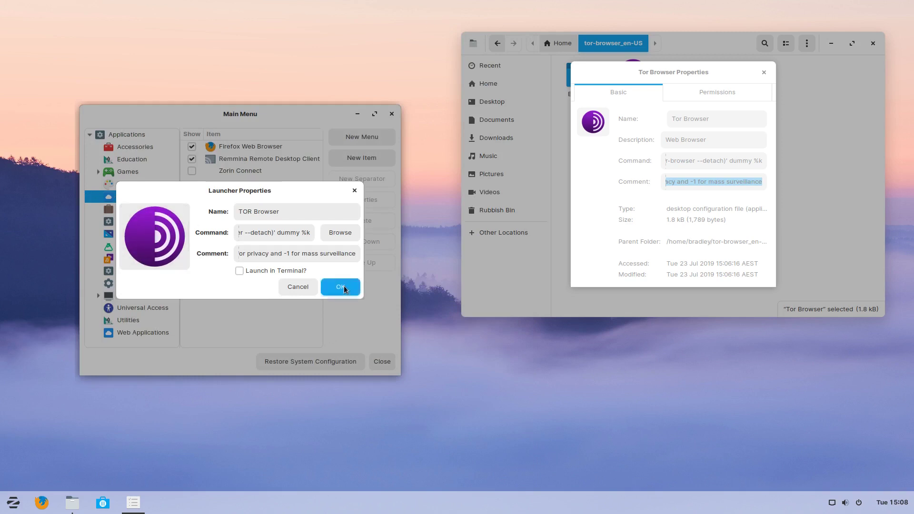
left_click(344, 286)
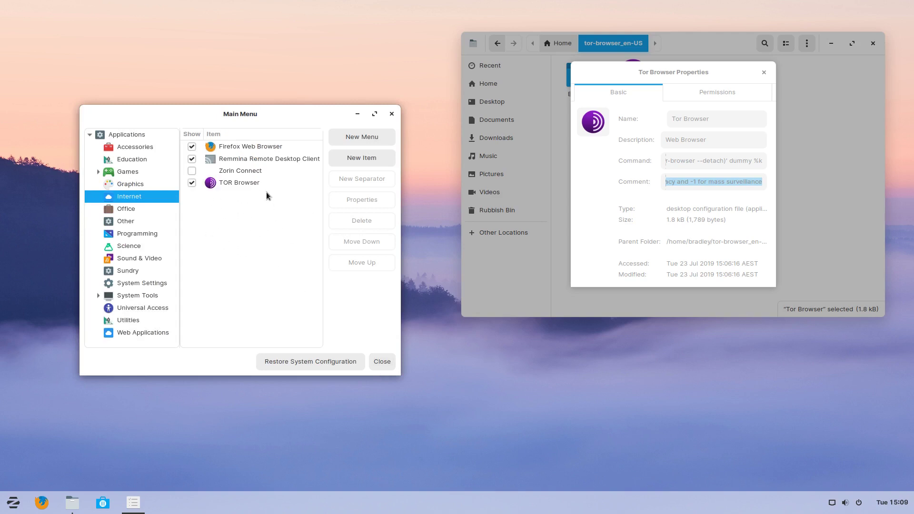
left_click(253, 184)
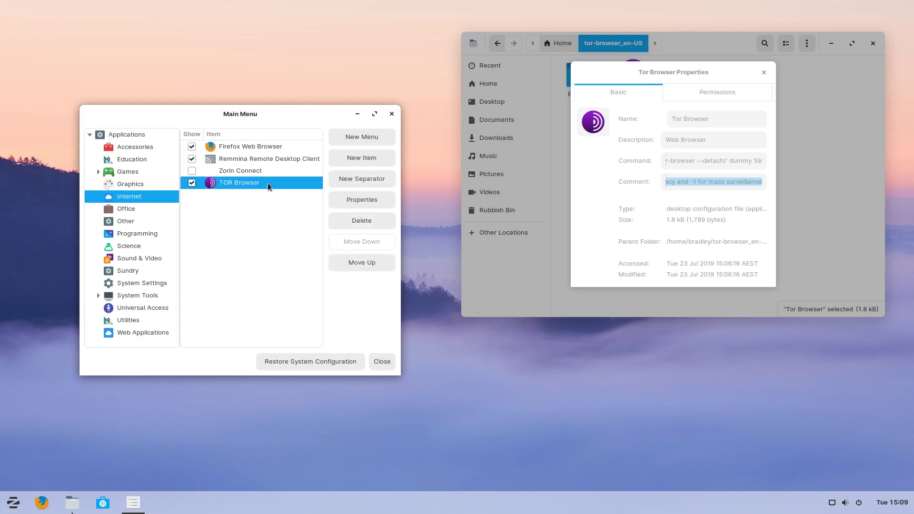
Step: Close the Main Menu editor, the Tor Browser file Properties dialog and the Files window
left_click(380, 360)
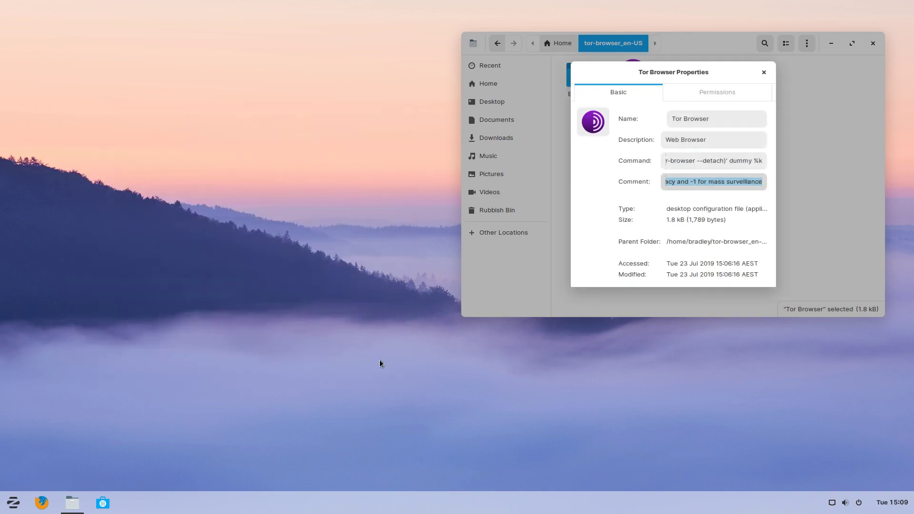
left_click(764, 72)
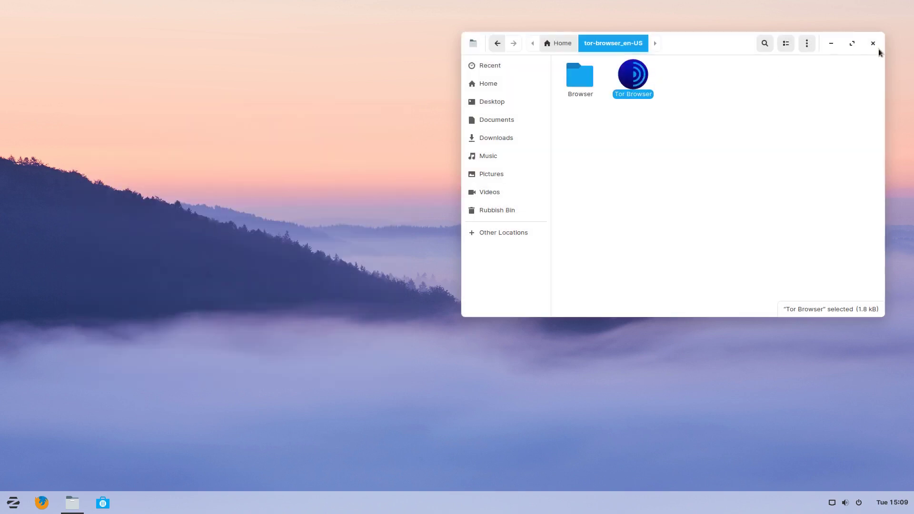
left_click(874, 43)
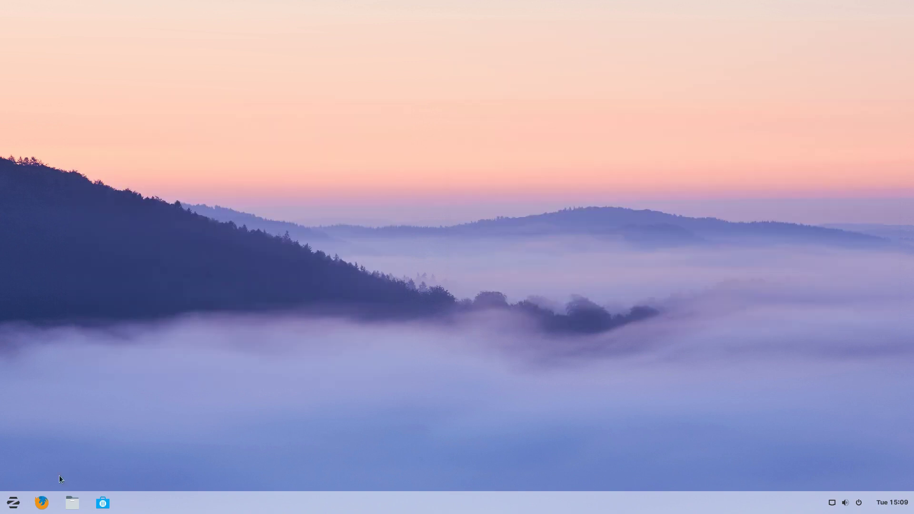
Step: Launch Tor Browser from the TOR Browser entry in the Internet menu
left_click(14, 504)
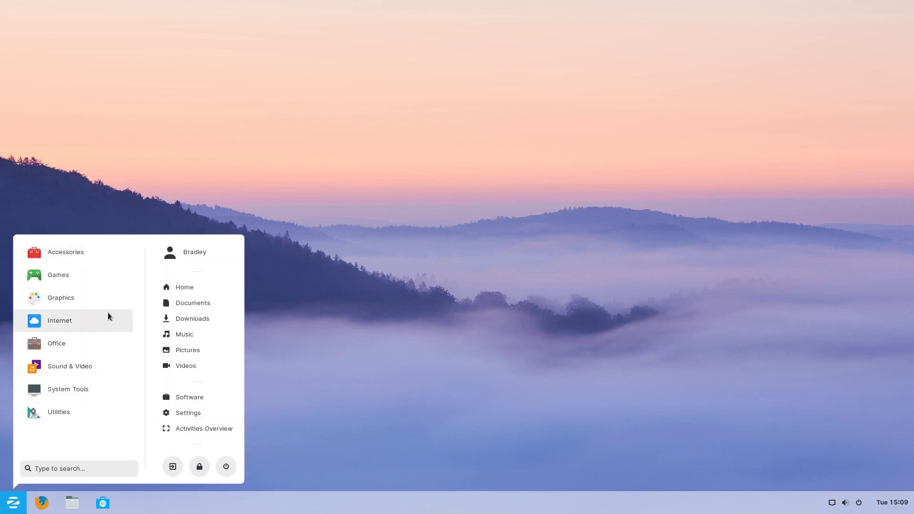
left_click(86, 322)
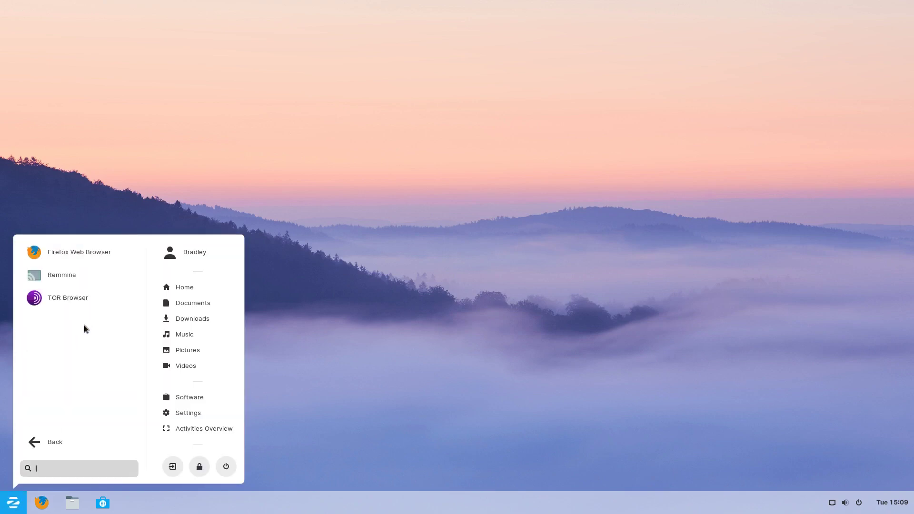
left_click(108, 293)
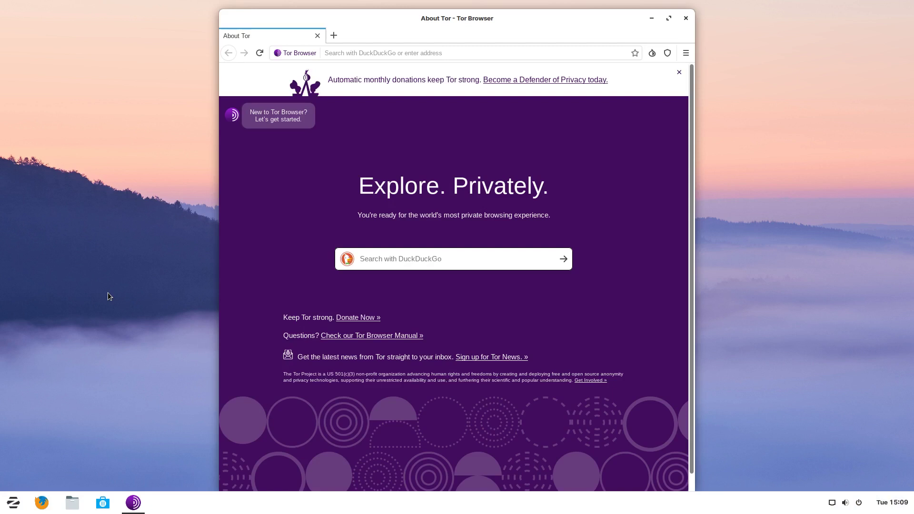
Step: Enable the Menu Bar and confirm in About Tor Browser that 8.5.4 is up to date
right_click(357, 38)
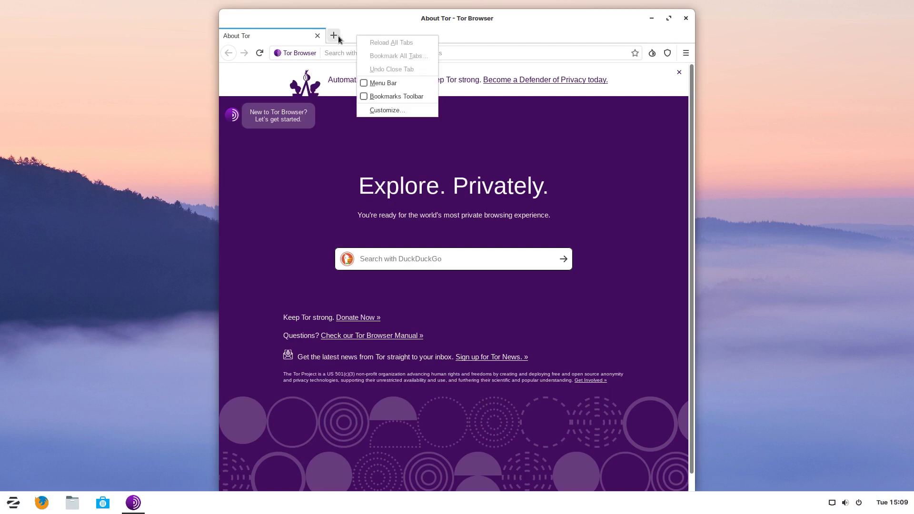
left_click(408, 83)
left_click(397, 37)
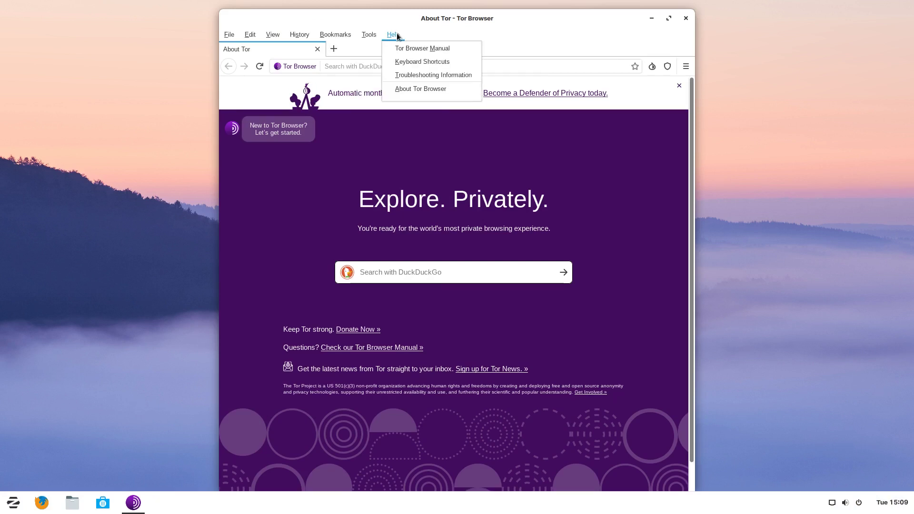
left_click(441, 89)
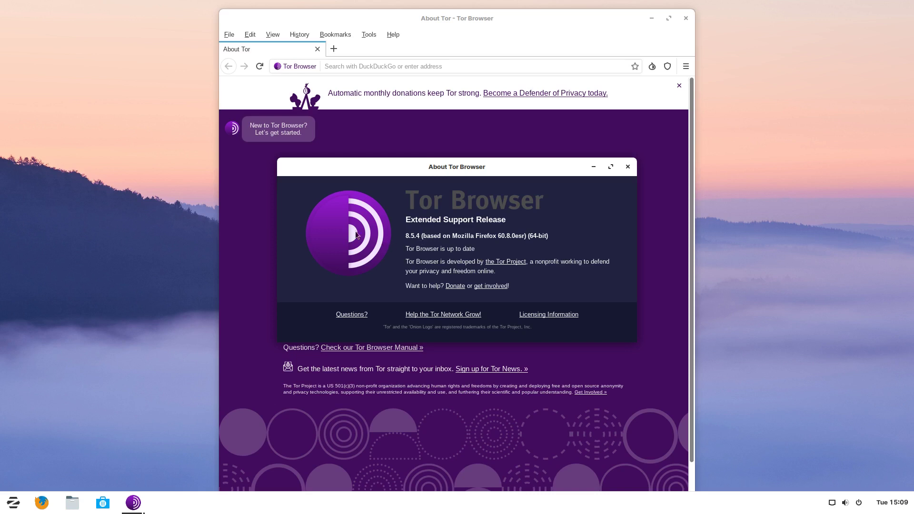
left_click(629, 167)
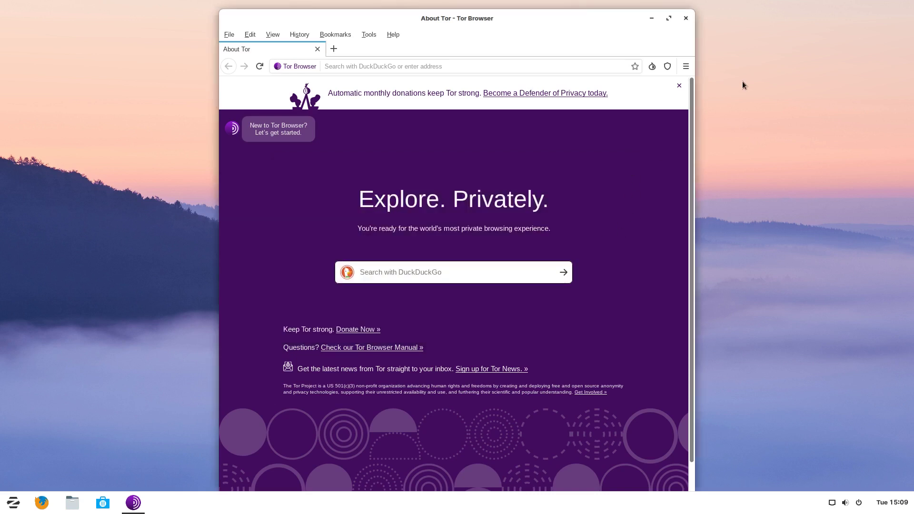
Step: Close the Tor Browser window, then relaunch it via the application menu's Internet > TOR Browser entry
left_click(686, 19)
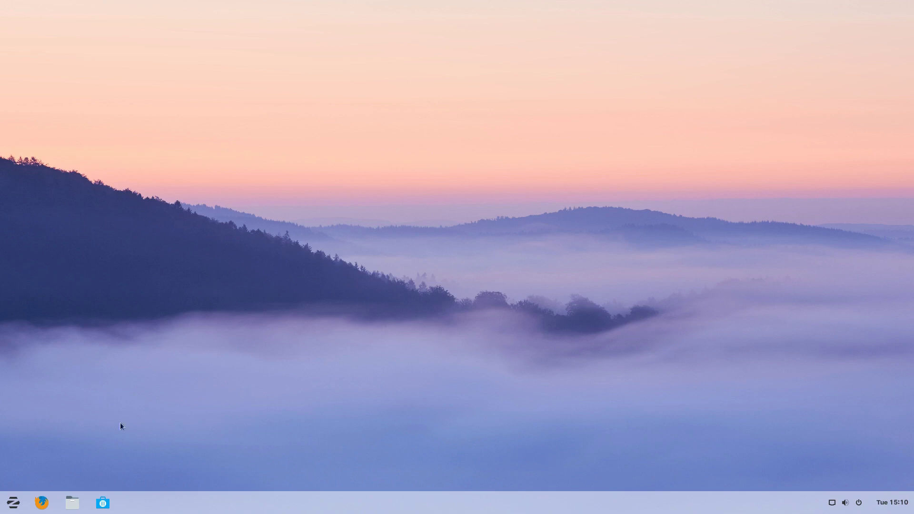
left_click(10, 509)
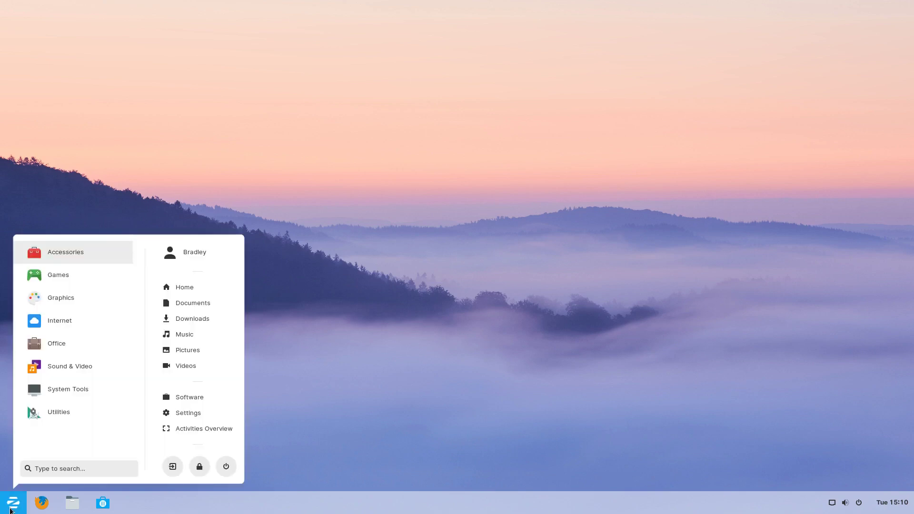
left_click(92, 321)
left_click(101, 303)
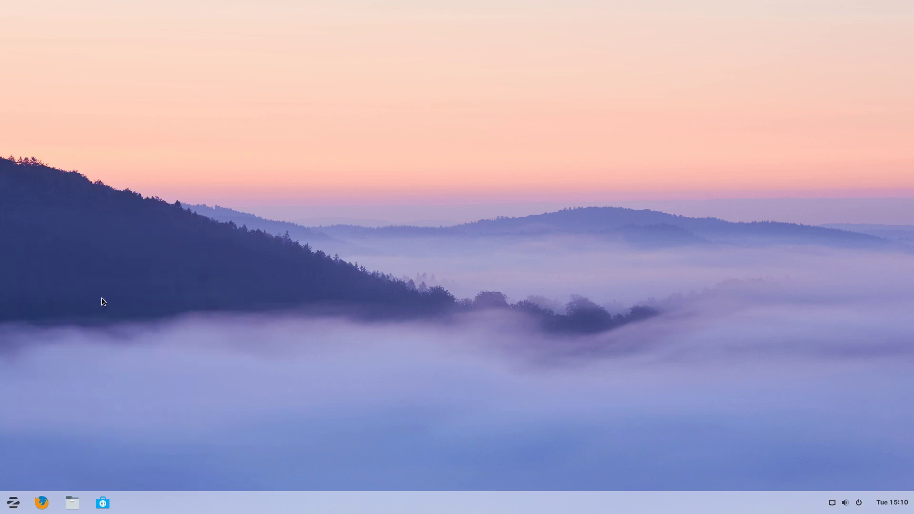